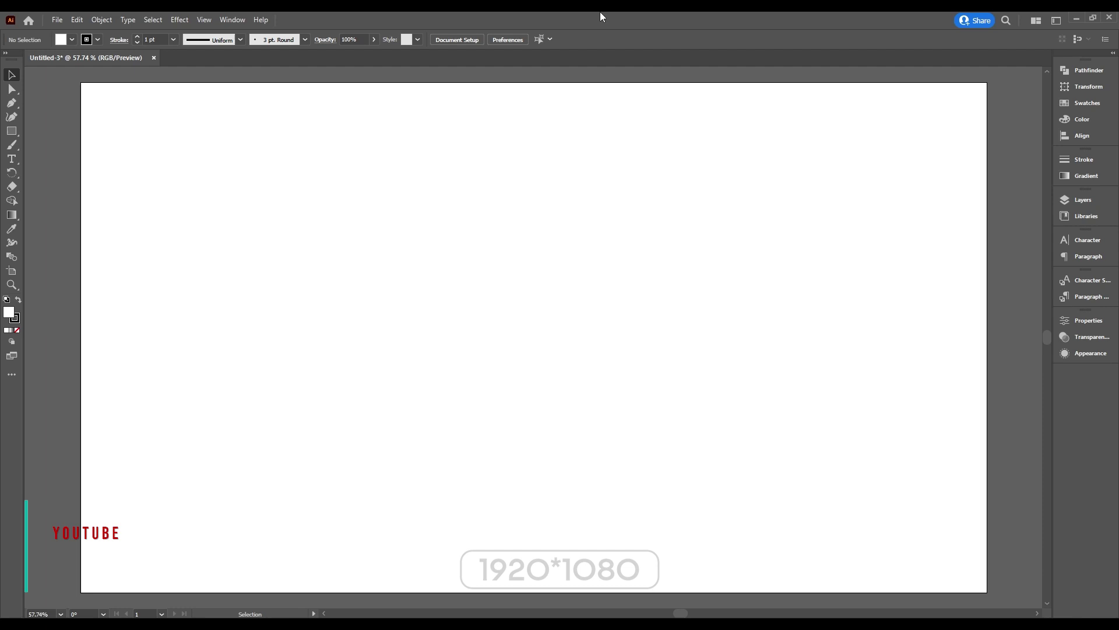
Step: Draw a 1080×1080 px circle from the artboard centre with the Ellipse Tool, fill set to None
left_click(12, 131)
right_click(12, 131)
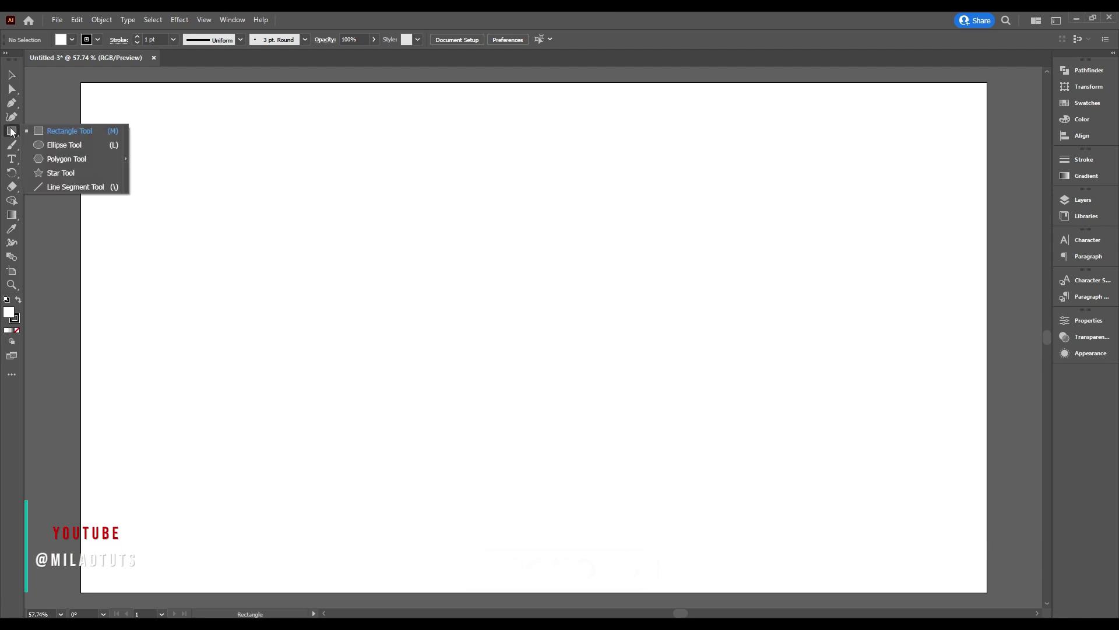
left_click(74, 145)
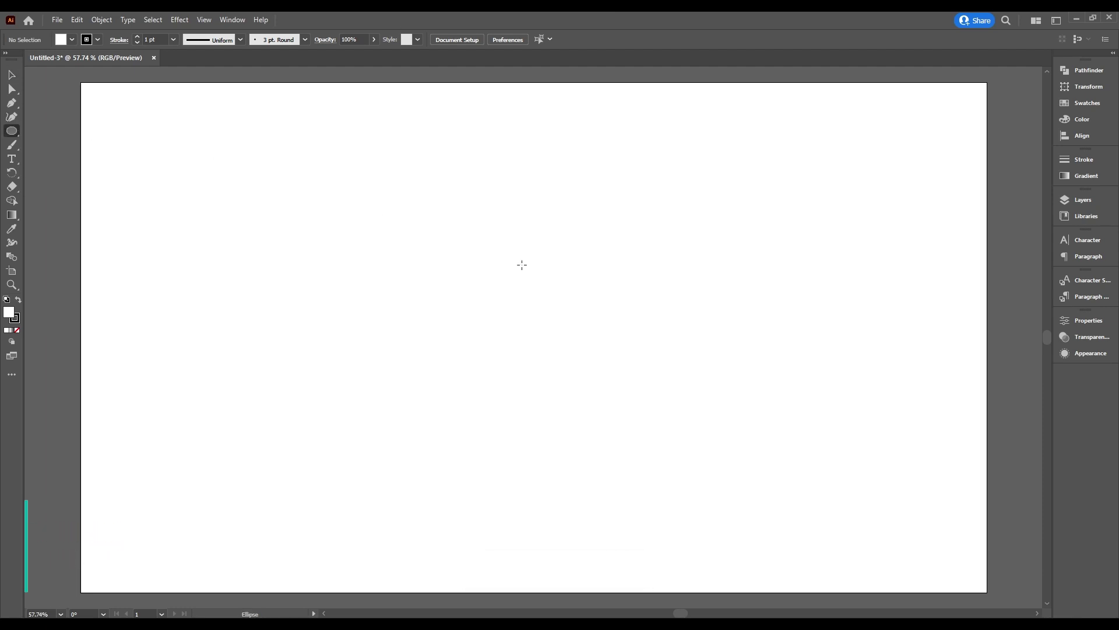
scroll(511, 286, "down", 2)
scroll(511, 286, "down", 1)
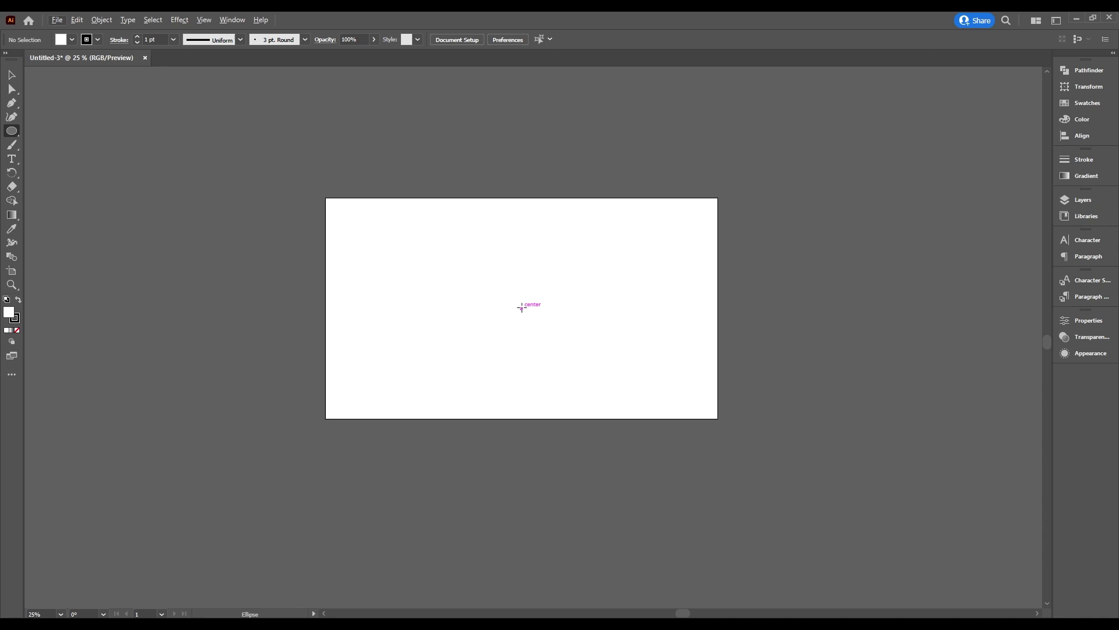
key("alt+shift")
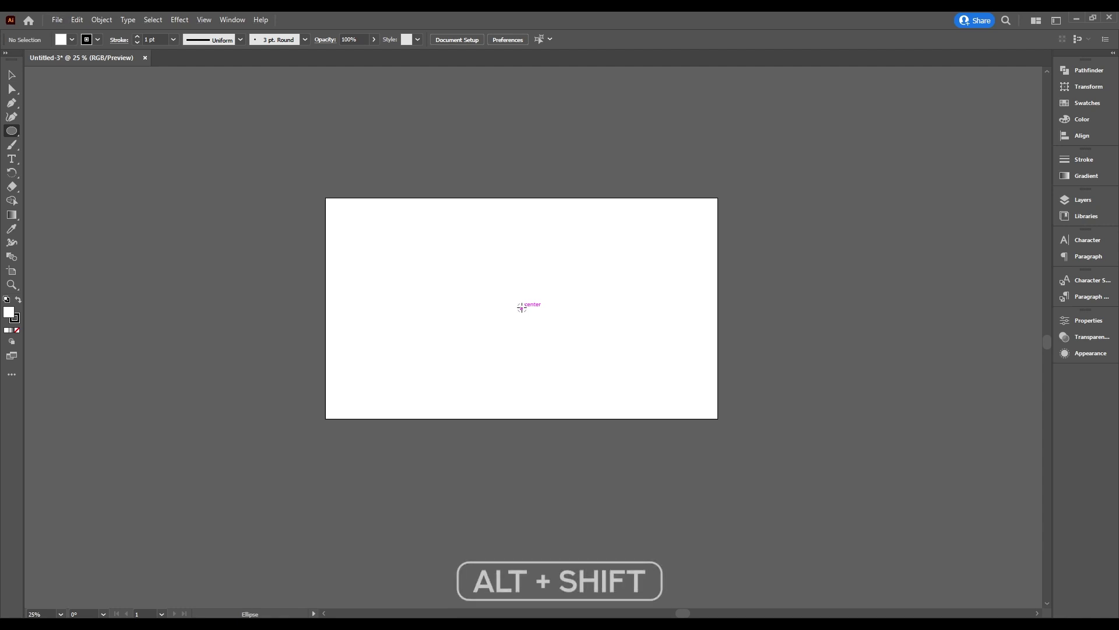
left_click_drag(521, 306, 632, 197)
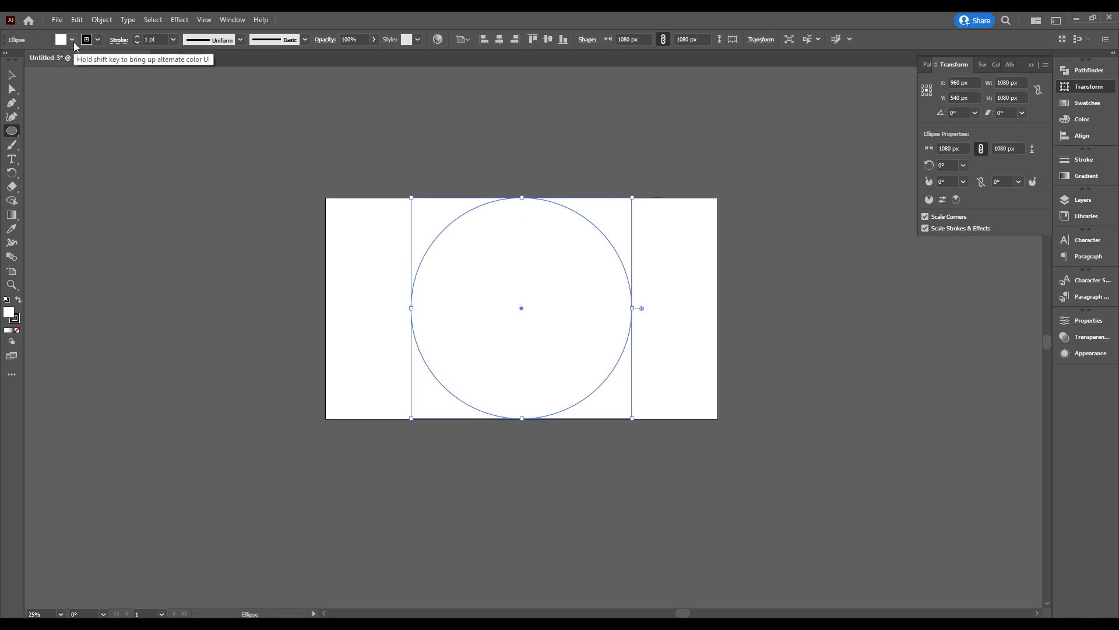
left_click(72, 40)
left_click(8, 60)
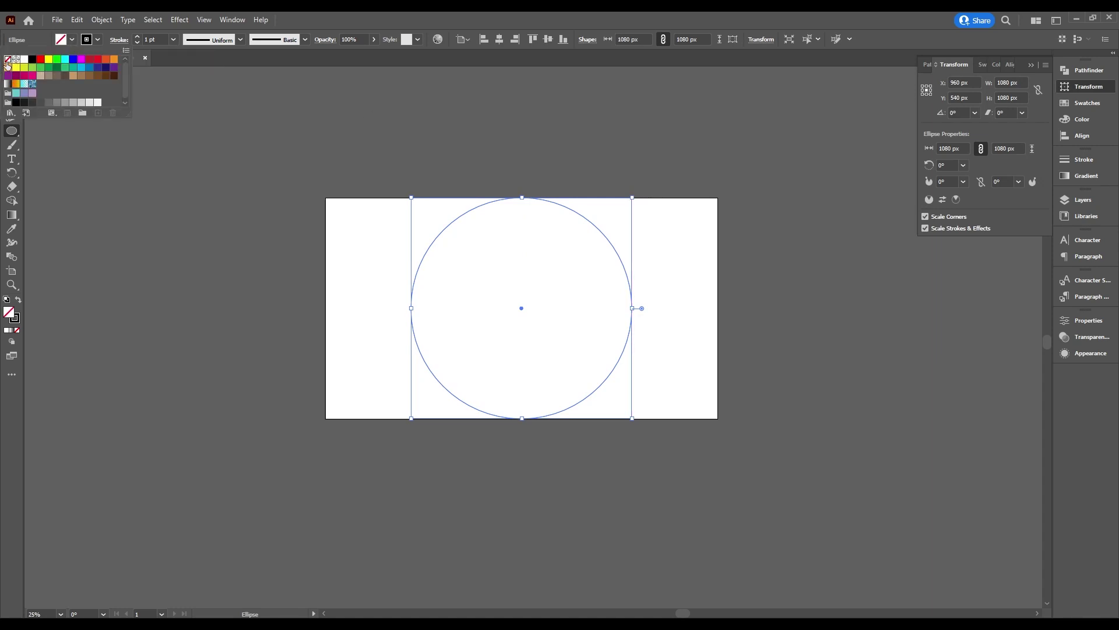
key("Escape")
Step: Move the circle's centre to the left edge and delete its left and bottom anchors
left_click(11, 78)
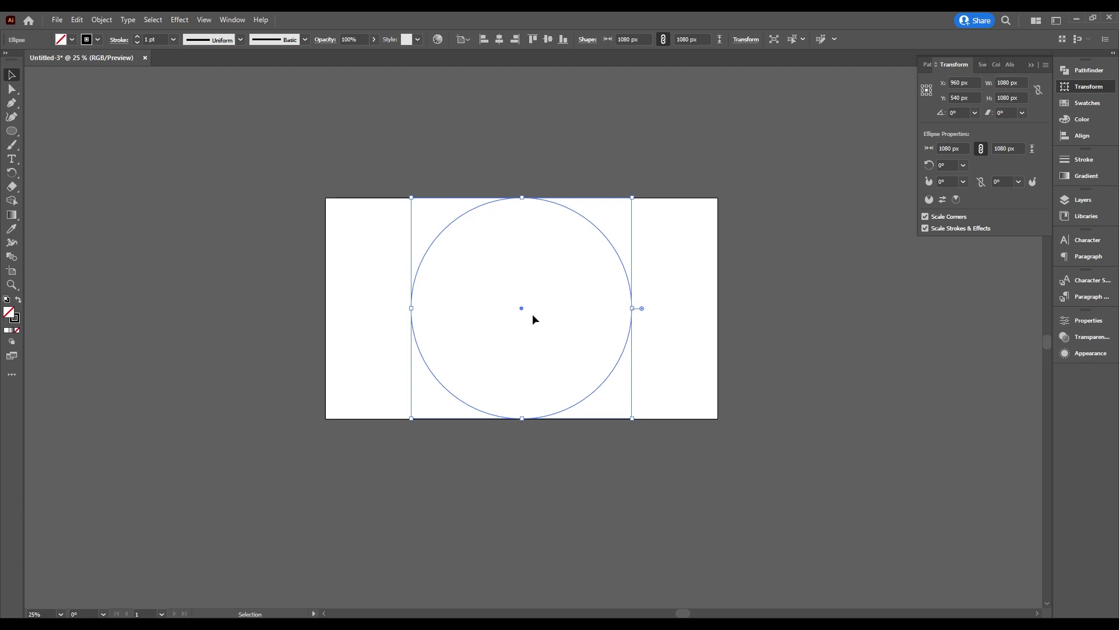
left_click_drag(521, 308, 326, 308)
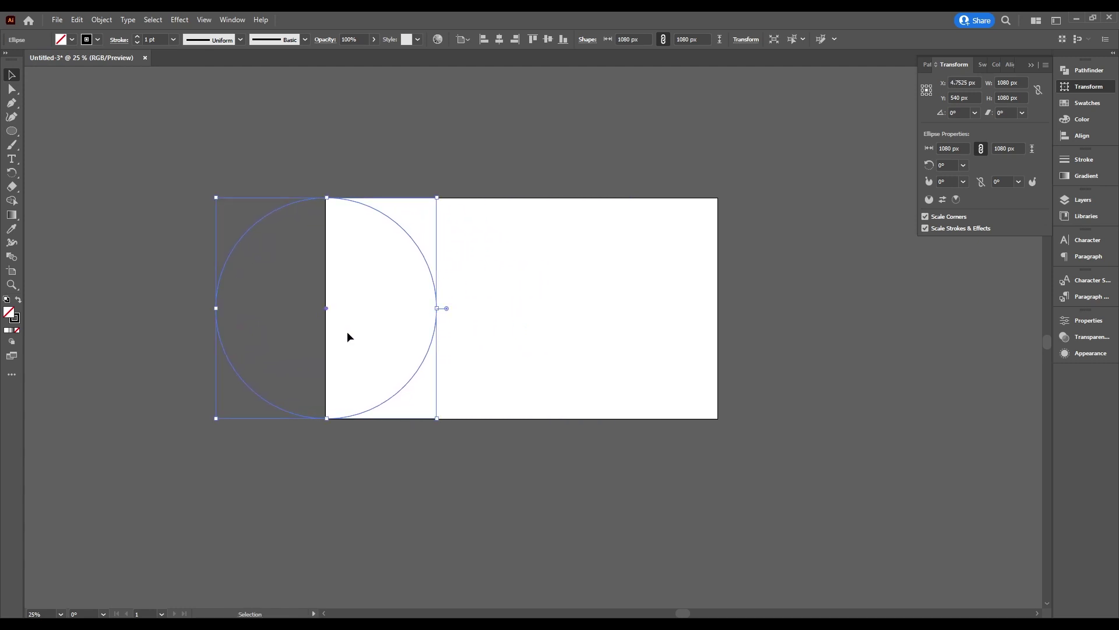
left_click_drag(11, 89, 57, 91)
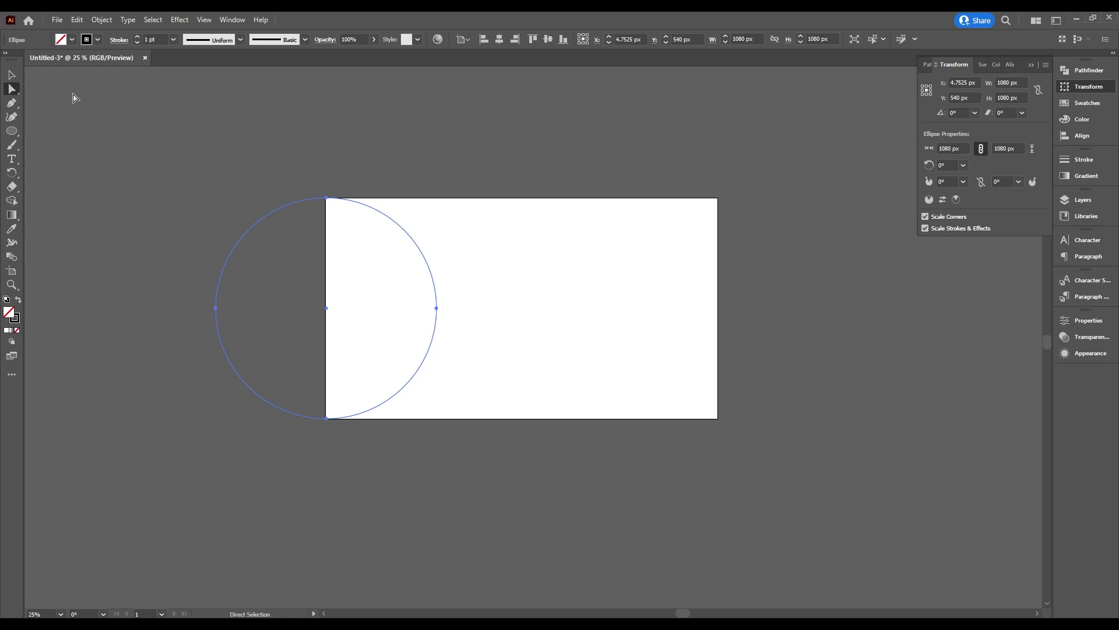
left_click_drag(218, 309, 218, 312)
left_click(218, 312)
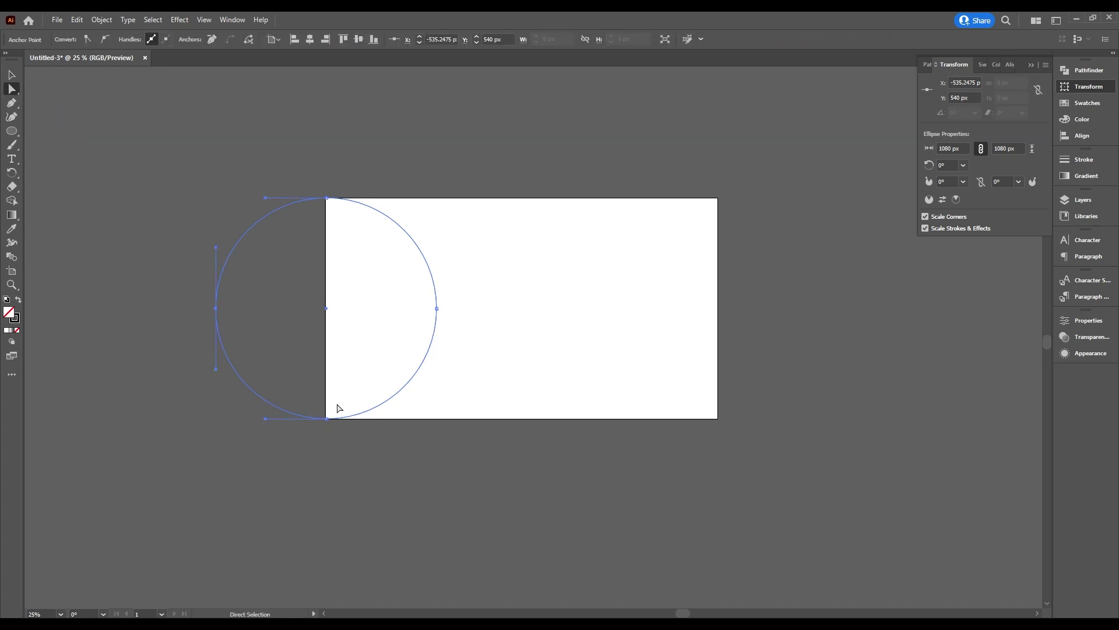
key("shift")
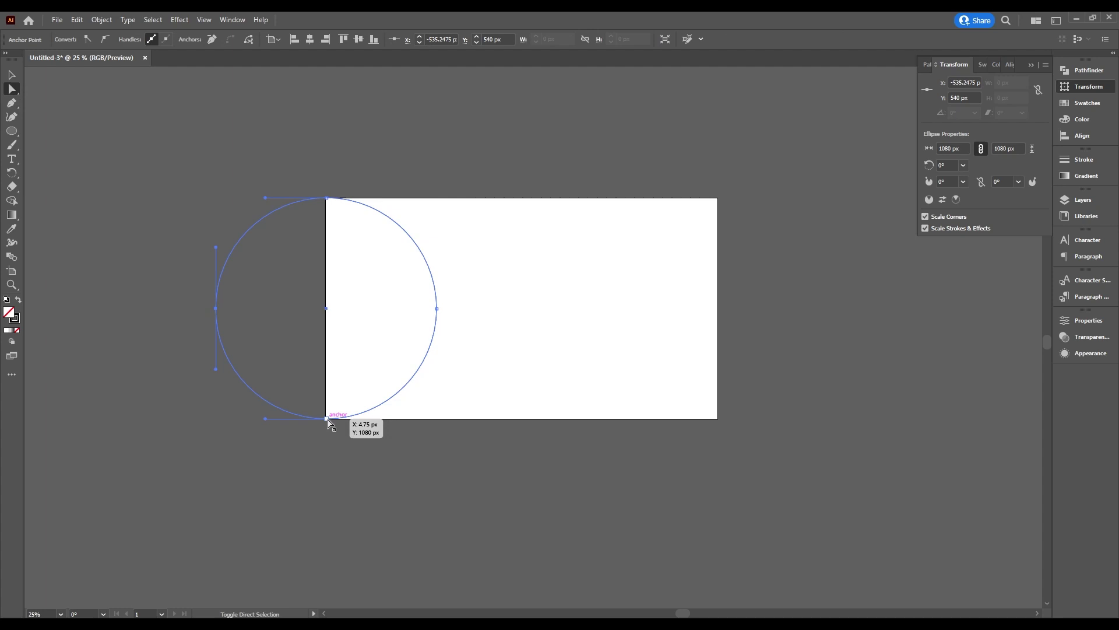
left_click(328, 419, "shift")
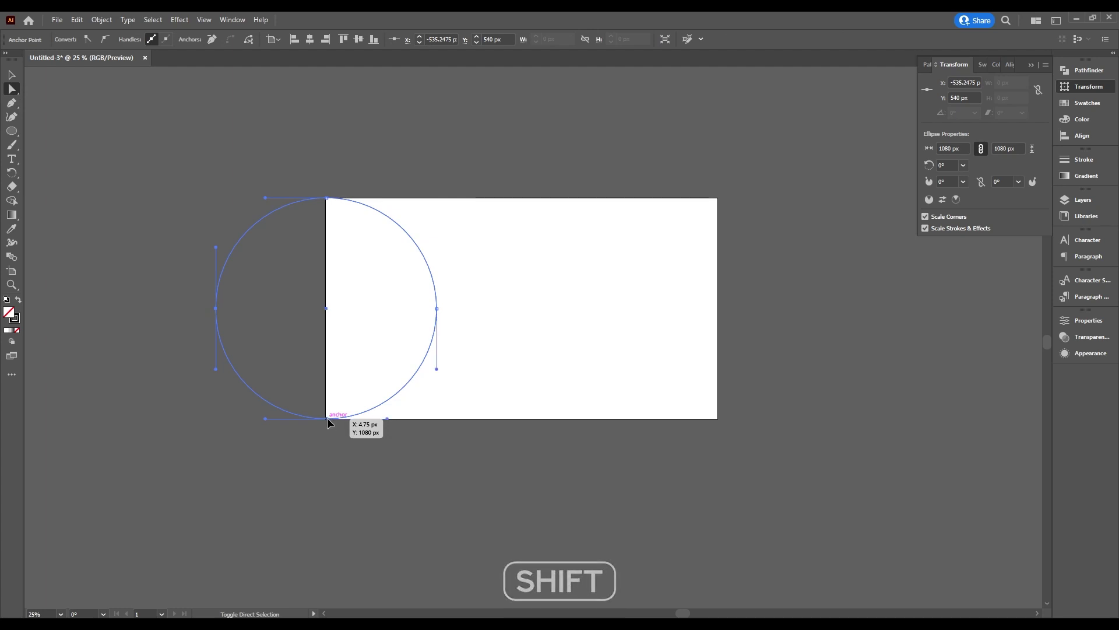
key("Delete")
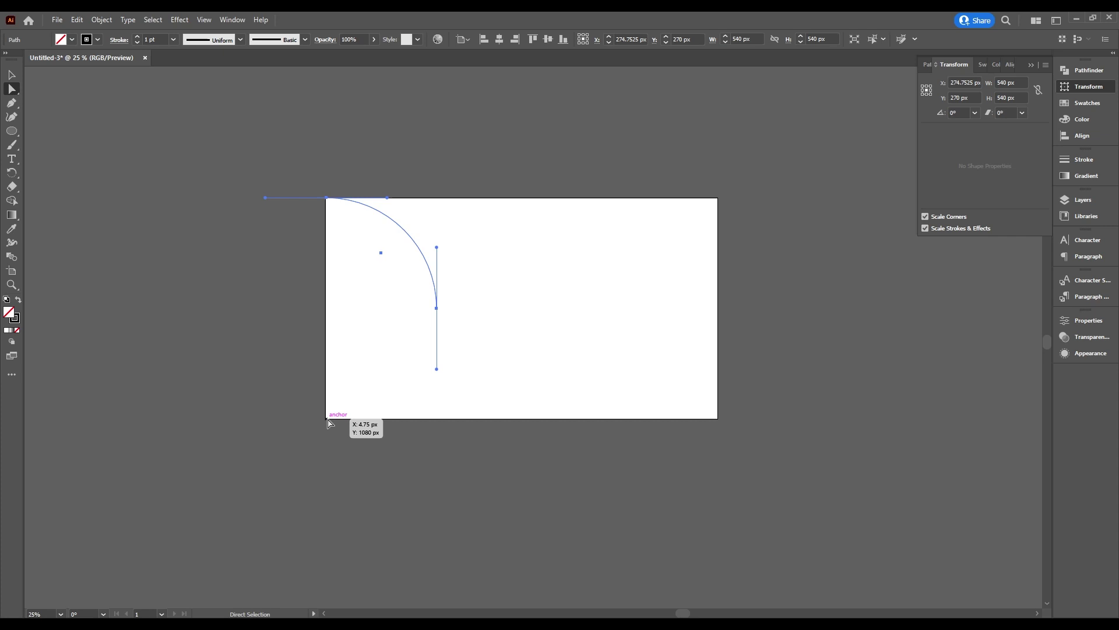
Step: Give the arc a 120 pt stroke with a flipped tapered width profile
left_click(12, 75)
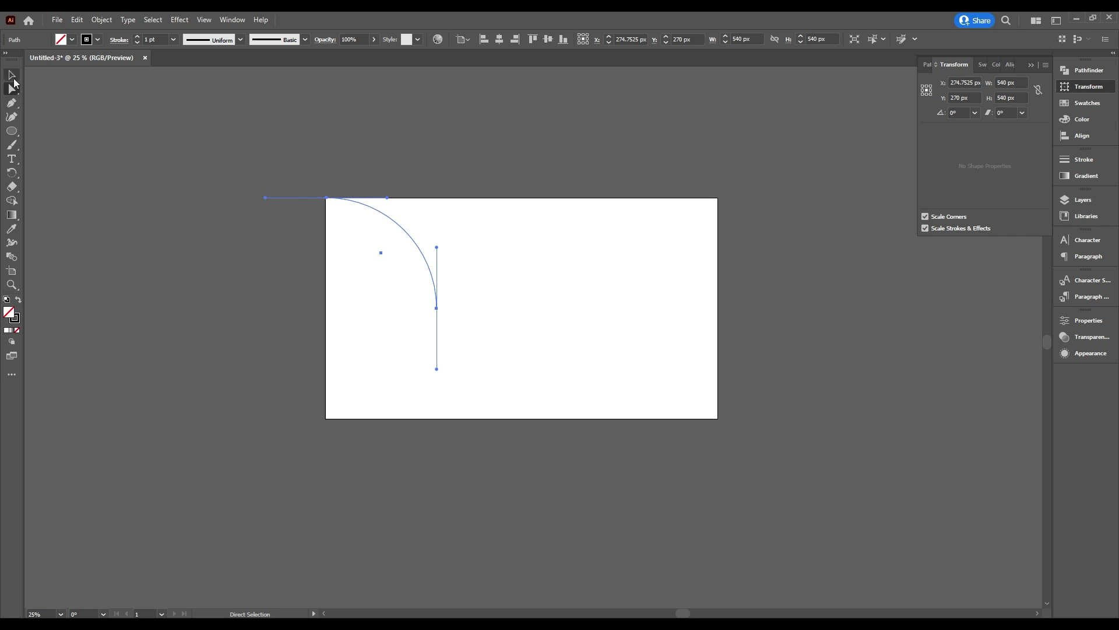
double_click(151, 39)
type("120")
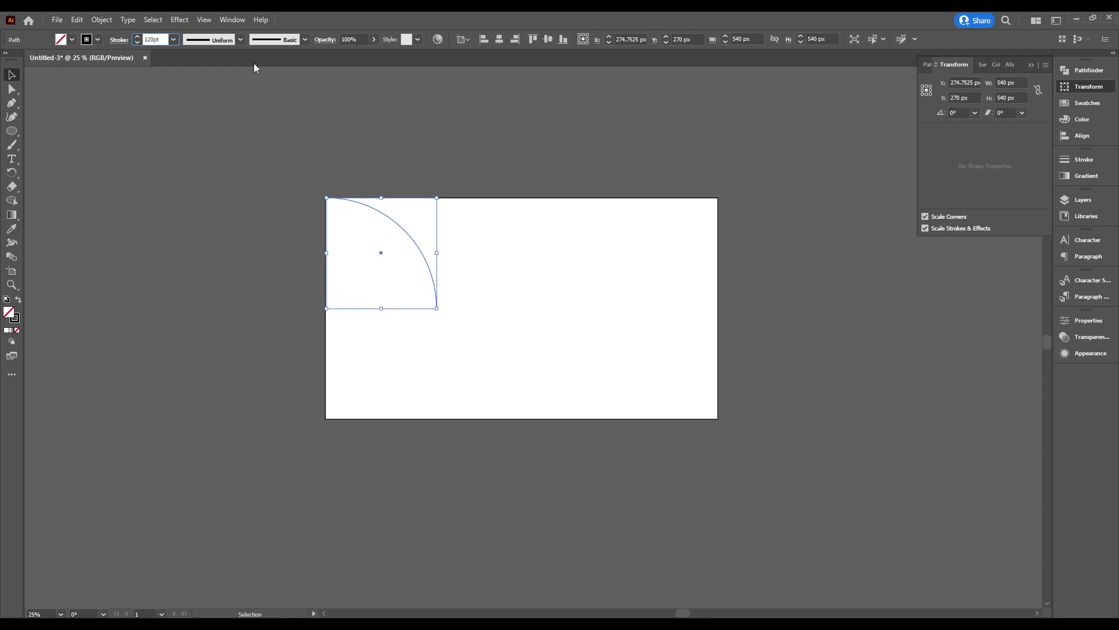
key("Return")
left_click(119, 41)
left_click(94, 219)
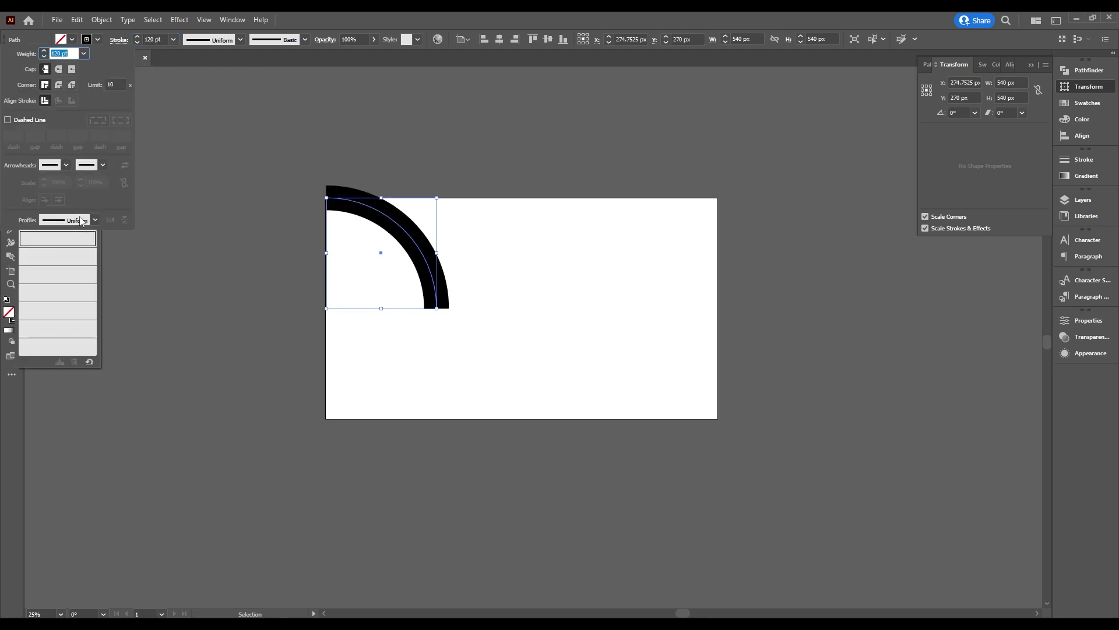
left_click(57, 306)
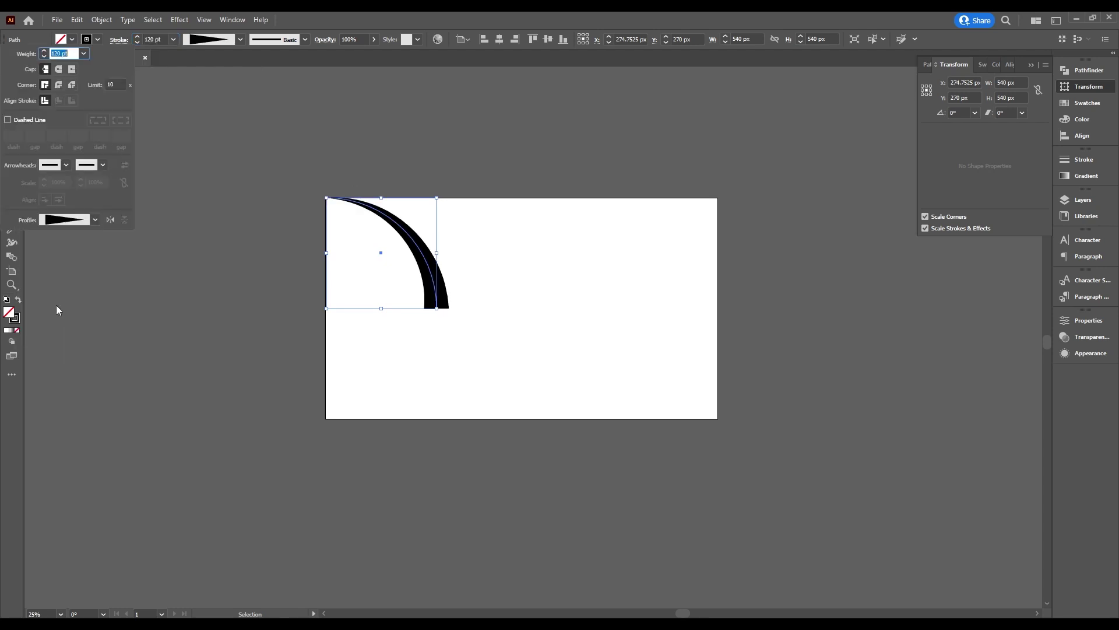
left_click(110, 220)
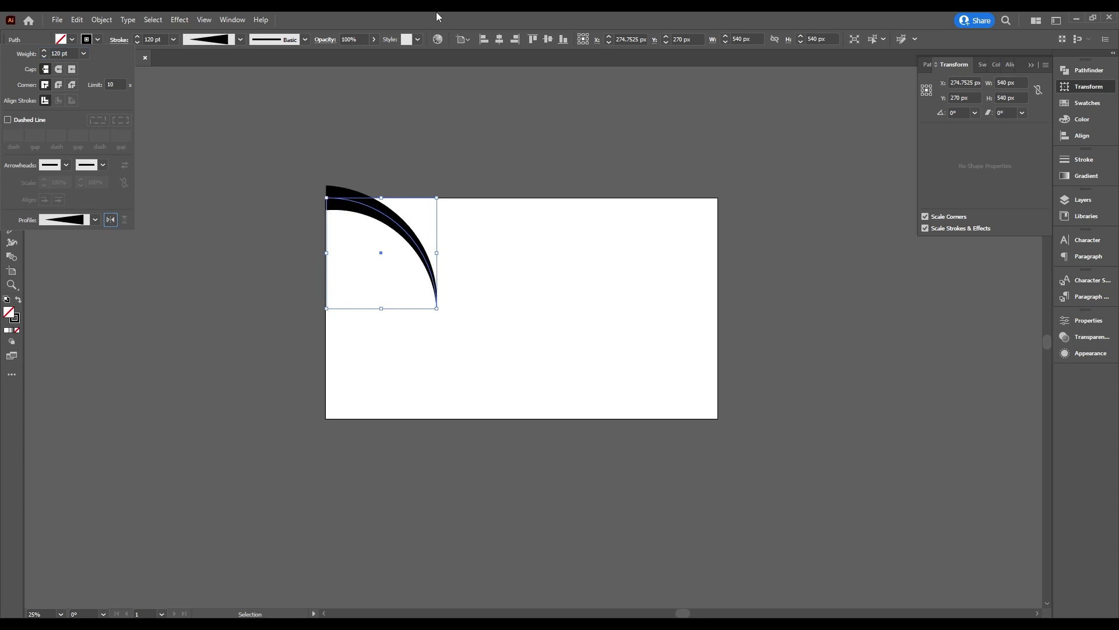
left_click(175, 98)
left_click(13, 173)
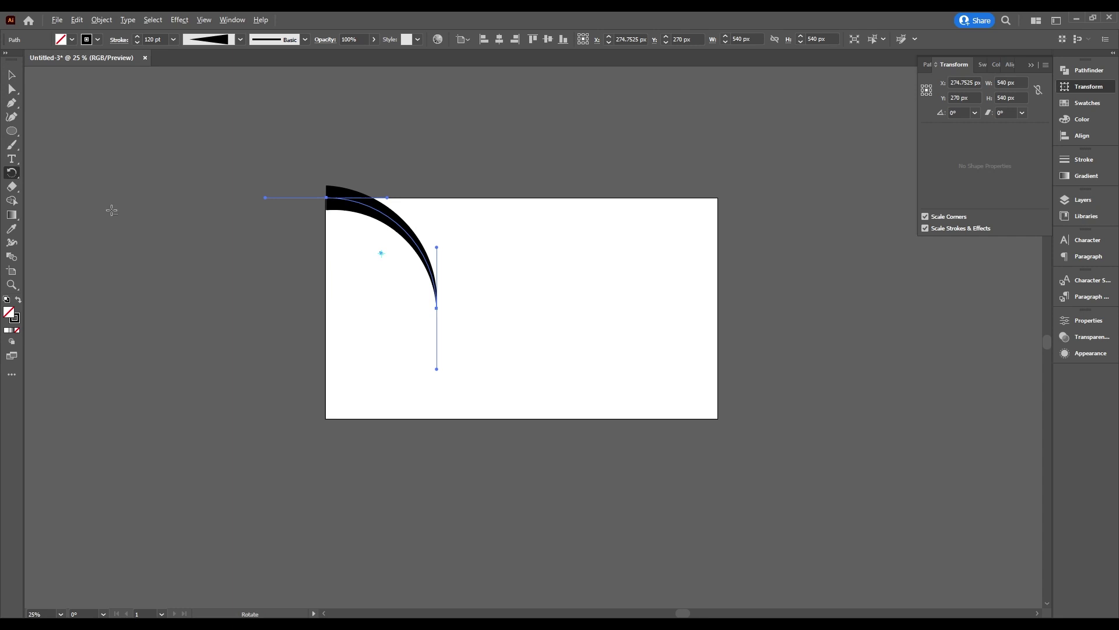
Step: Make a rotated copy of the arc pivoting on its lower end
key("alt")
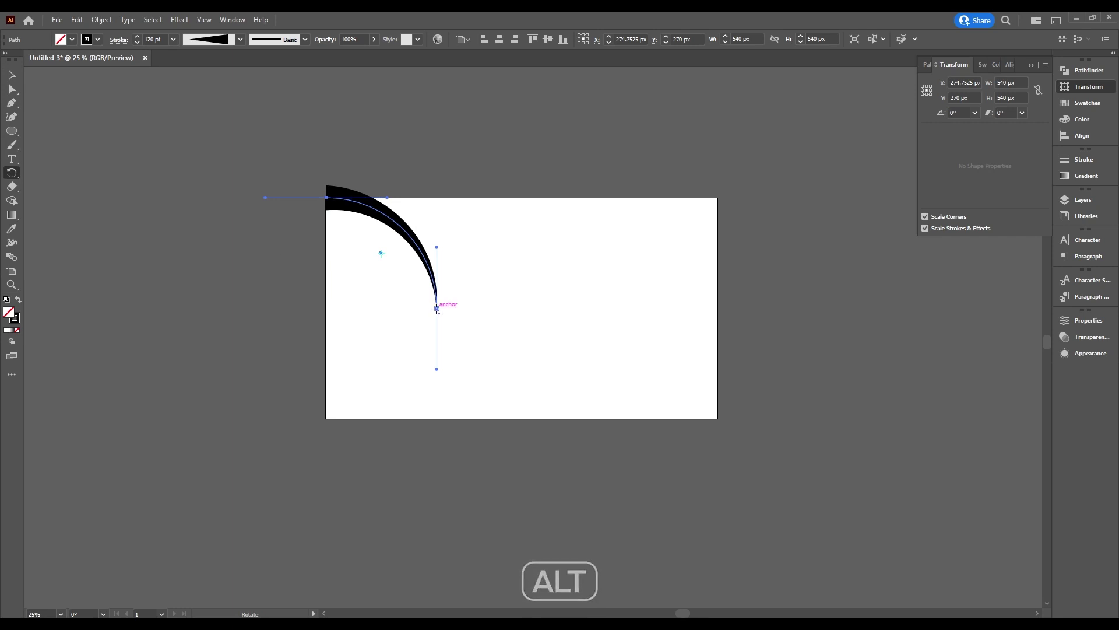
left_click(436, 308, "alt")
type("360/24")
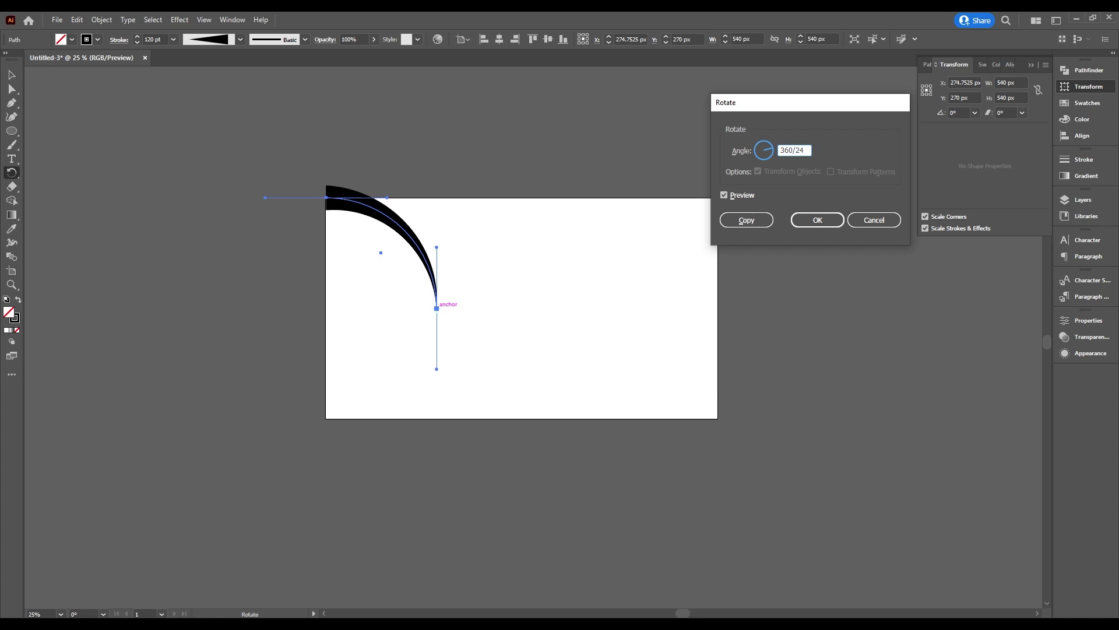
left_click(747, 219)
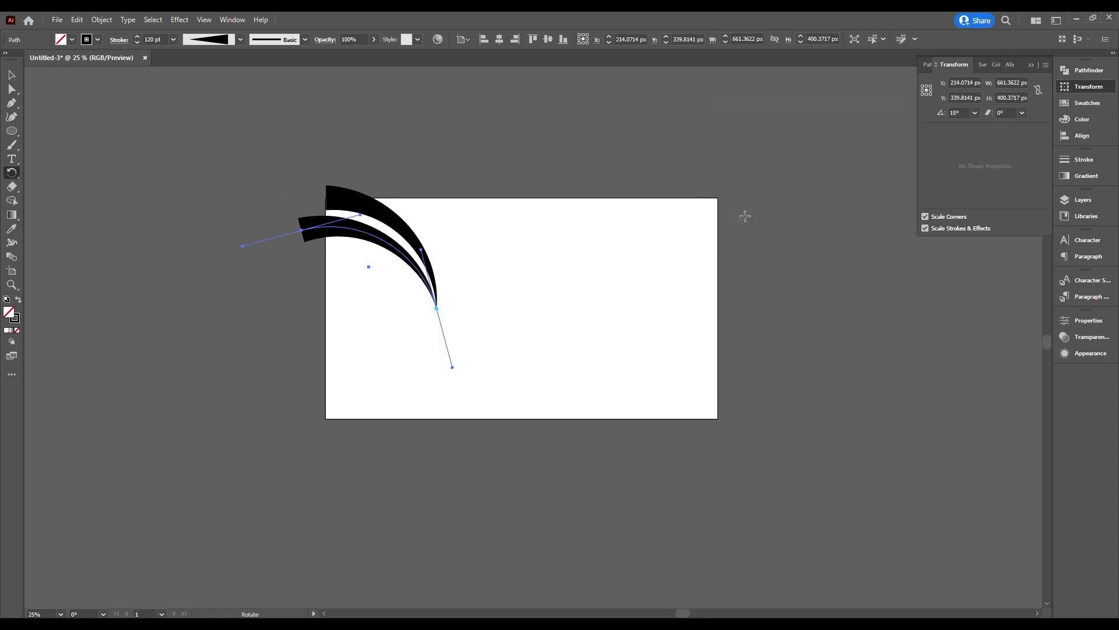
Step: Repeat the rotate-copy with Ctrl+D until the arcs form a full 24-spoke swirl
key("v")
key("ctrl+d")
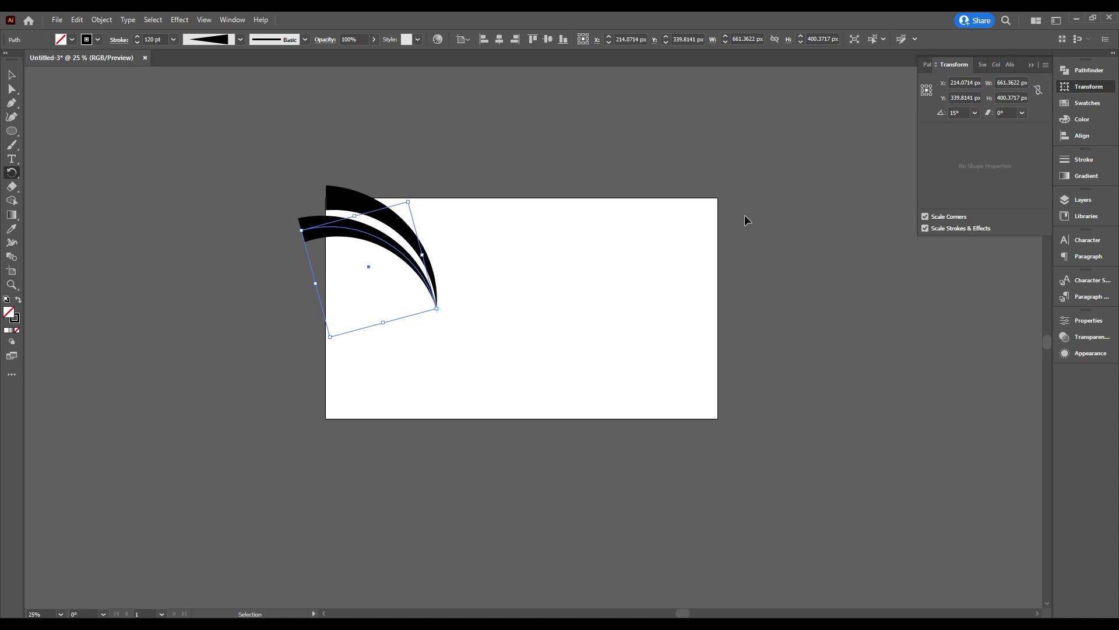
key("ctrl+d")
key("ctrl+d")
key("ctrl+d")
key("ctrl+d")
key("ctrl+d")
key("ctrl+d")
key("ctrl+d")
key("ctrl+d")
key("ctrl+d")
key("ctrl+d")
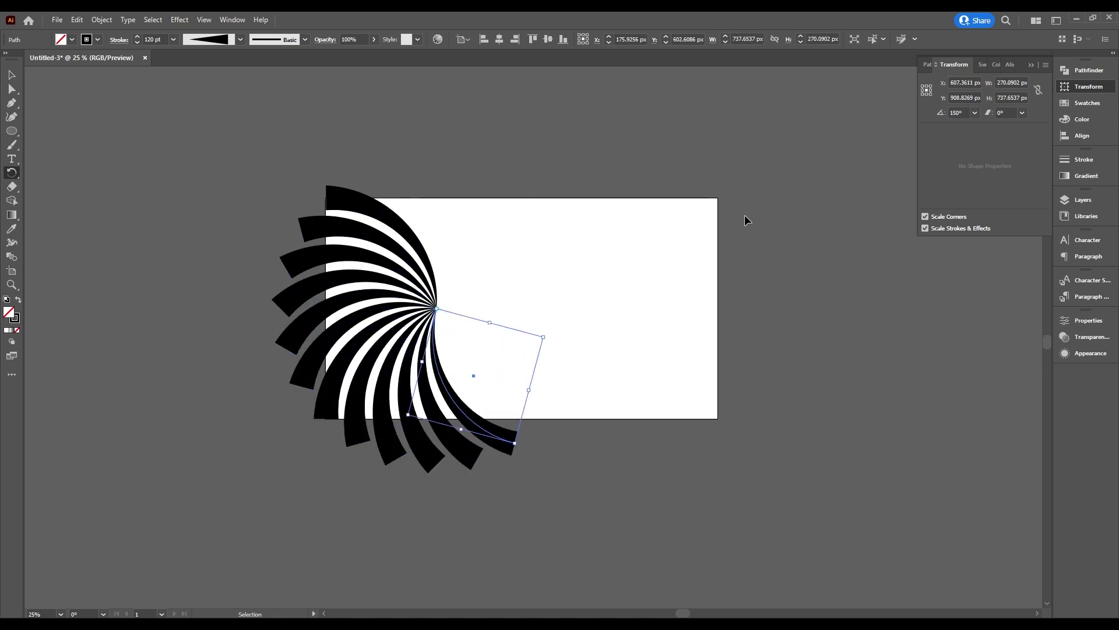
key("ctrl+d")
key("ctrl+d")
key("ctrl+d")
key("ctrl+d")
key("ctrl+d")
key("ctrl+d")
key("ctrl+d")
key("ctrl+d")
key("ctrl+d")
key("ctrl+d")
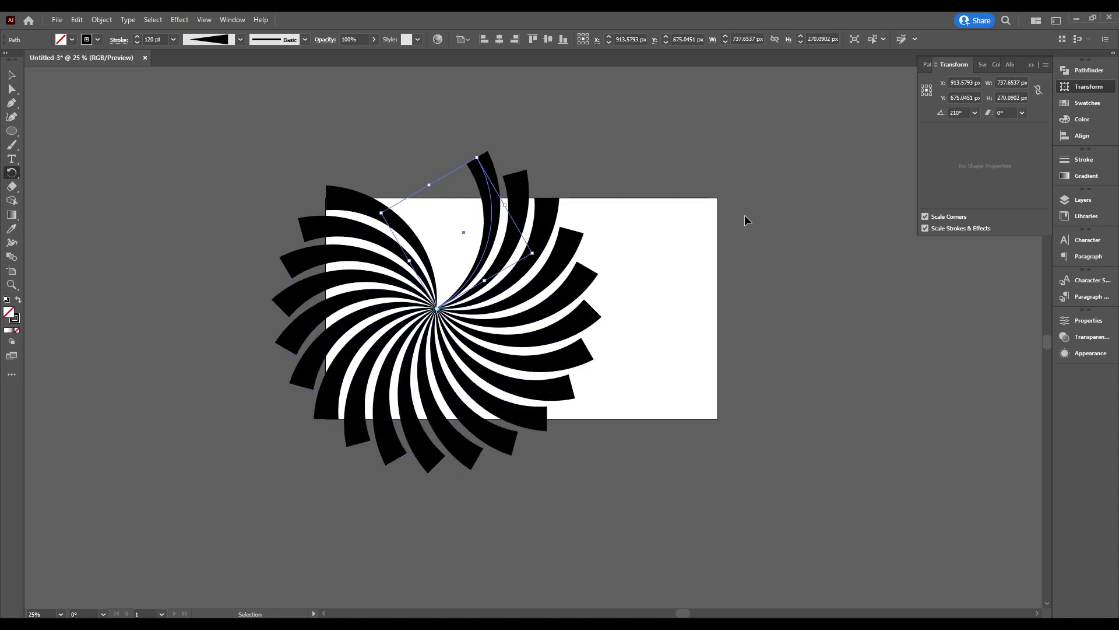
key("ctrl+d")
key("ctrl+d")
key("ctrl+d")
key("ctrl+d")
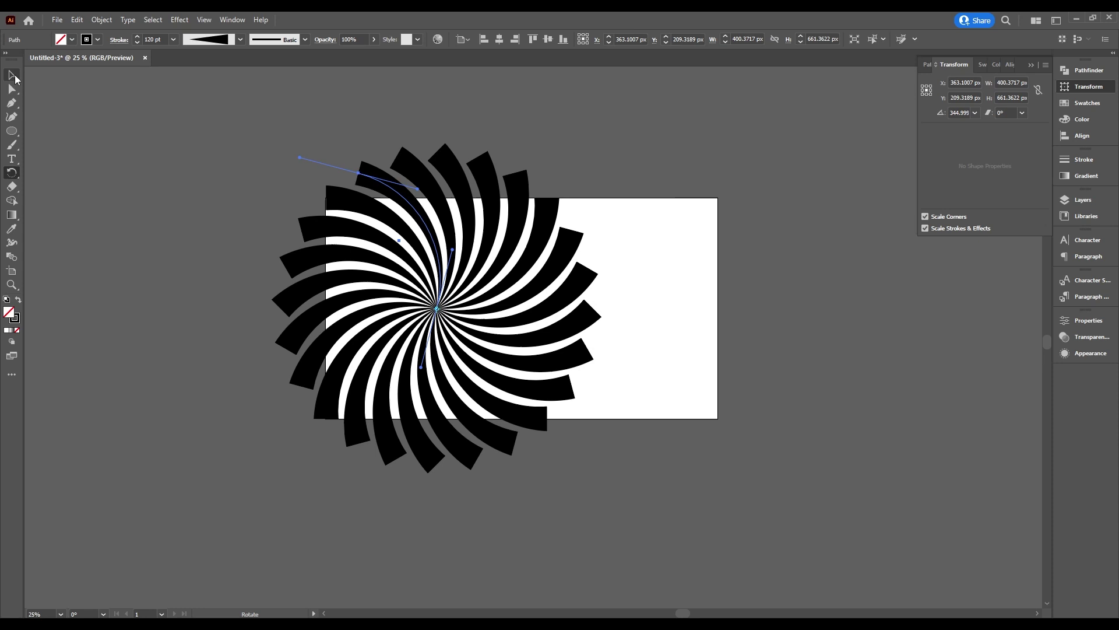
Step: Group all arcs, centre the group horizontally, and scale it from centre past the artboard edges
left_click(7, 76)
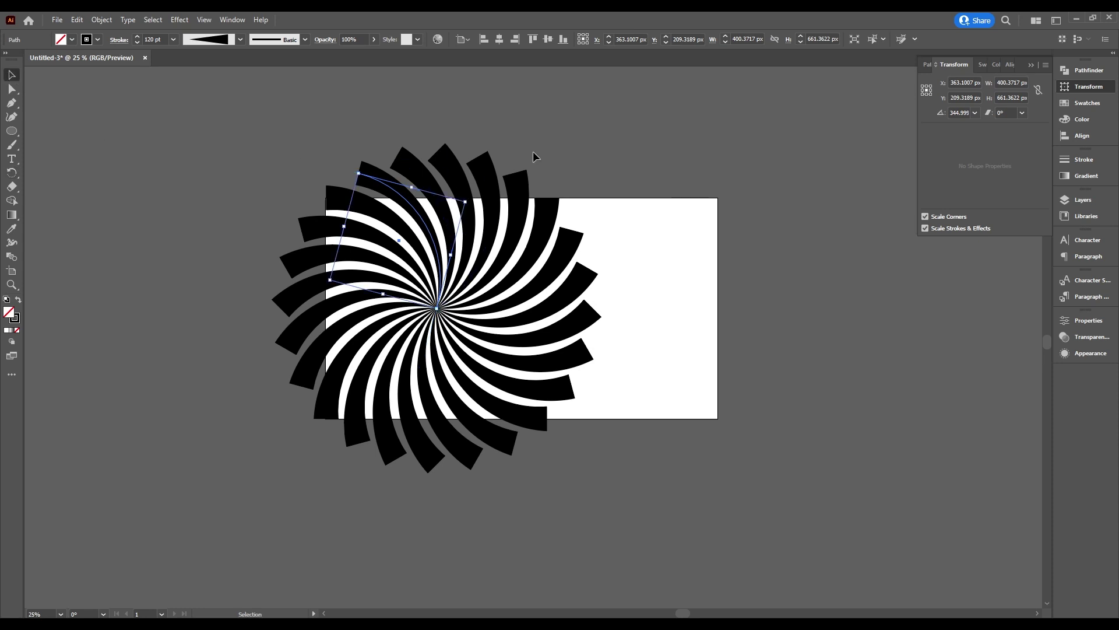
key("ctrl+a")
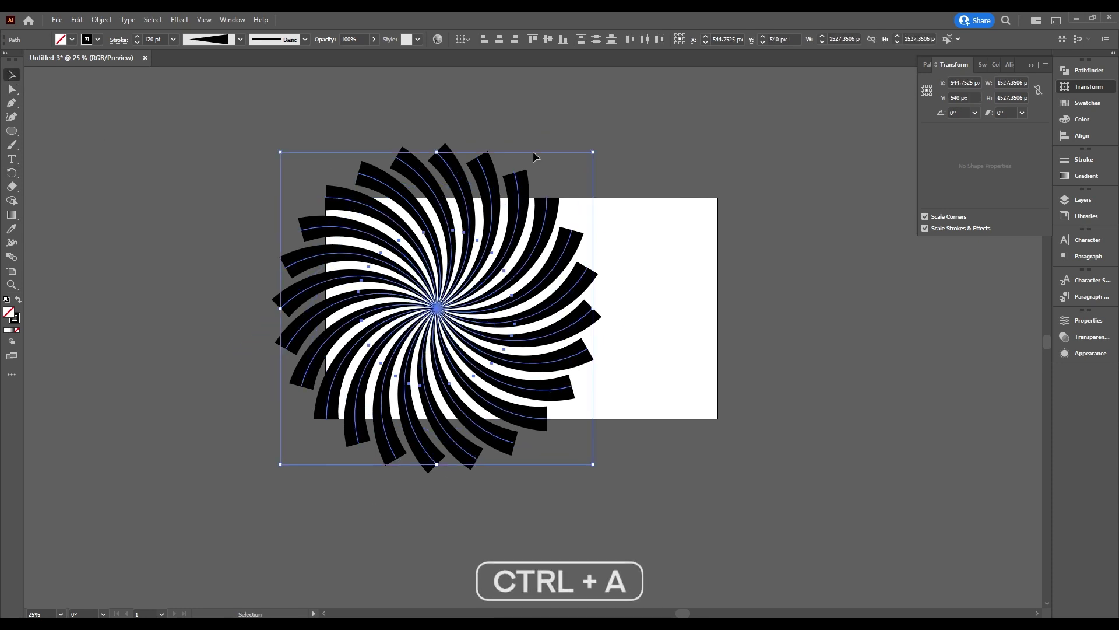
right_click(496, 198)
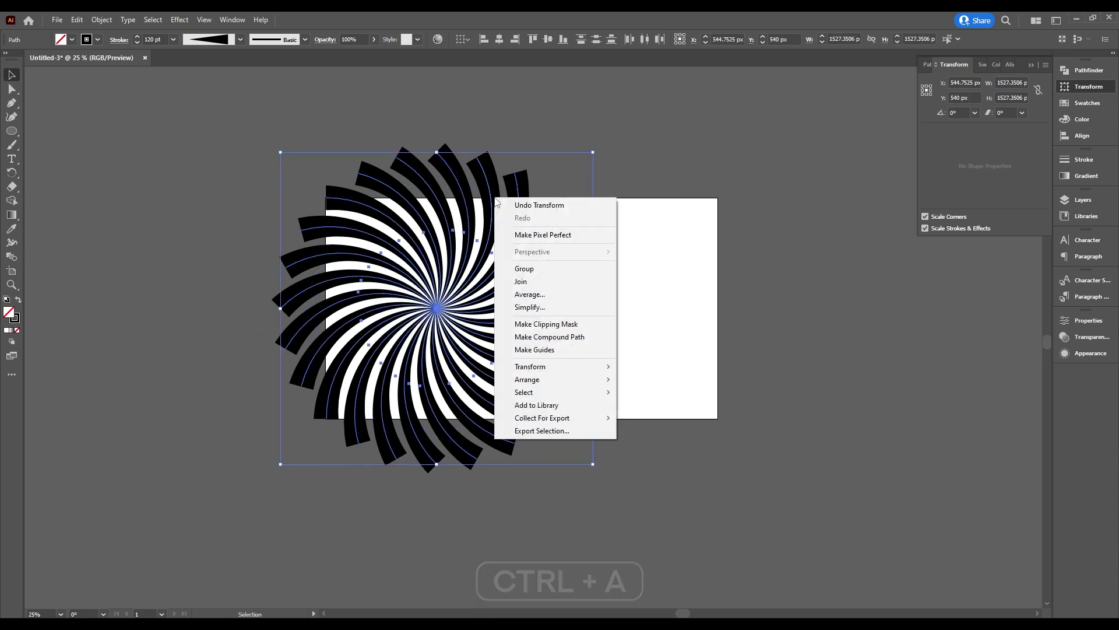
left_click(531, 270)
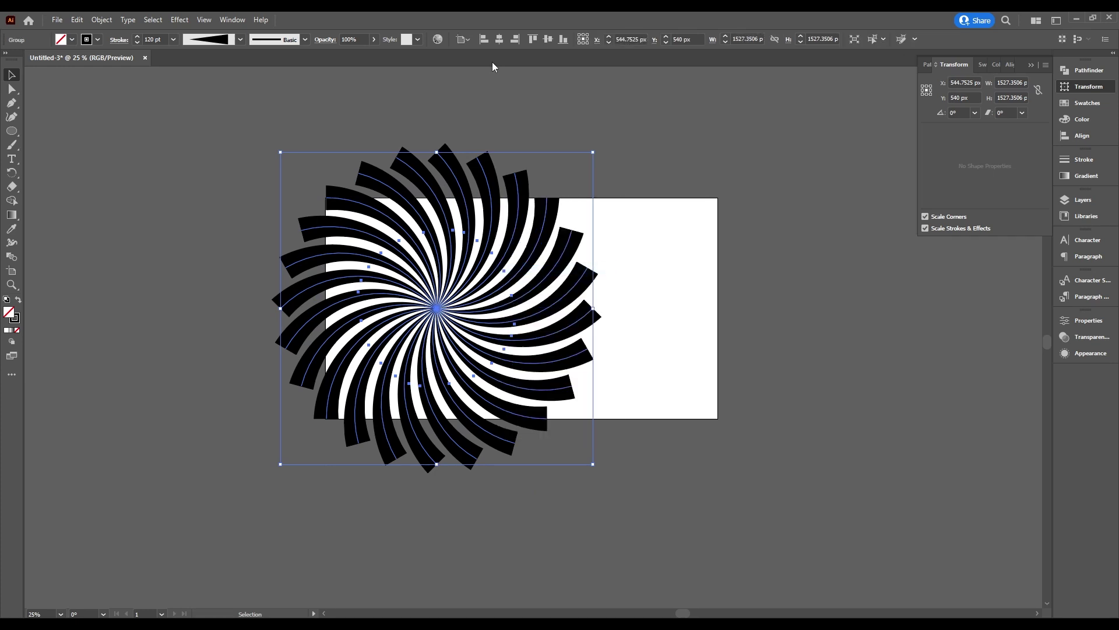
left_click(498, 45)
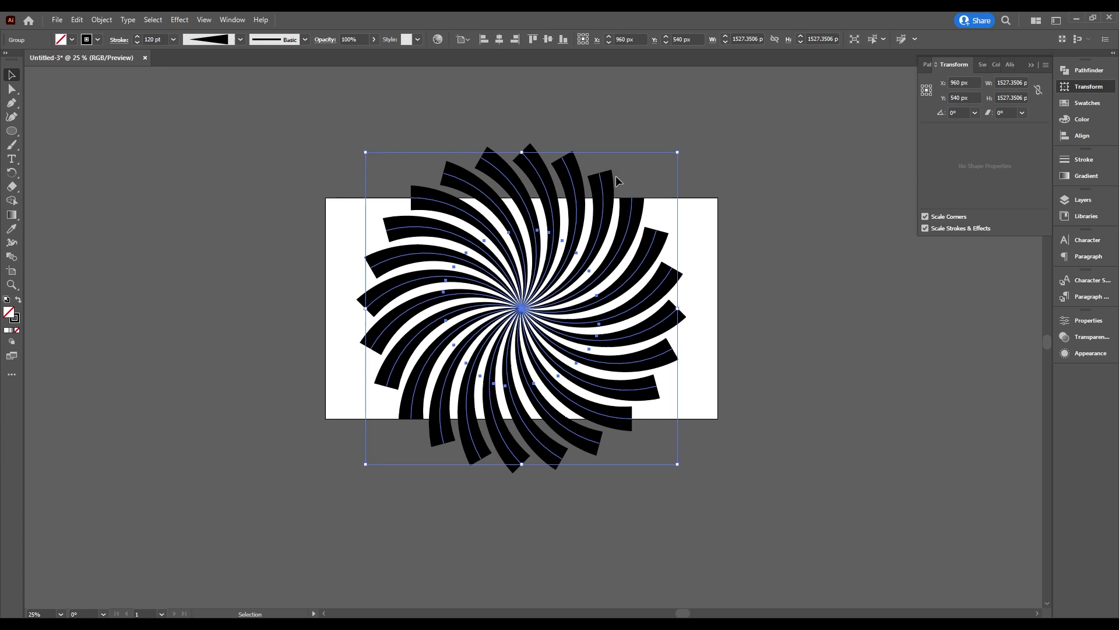
mouse_move(678, 153)
left_mouse_down()
mouse_move(717, 124)
mouse_move(764, 117)
left_mouse_up()
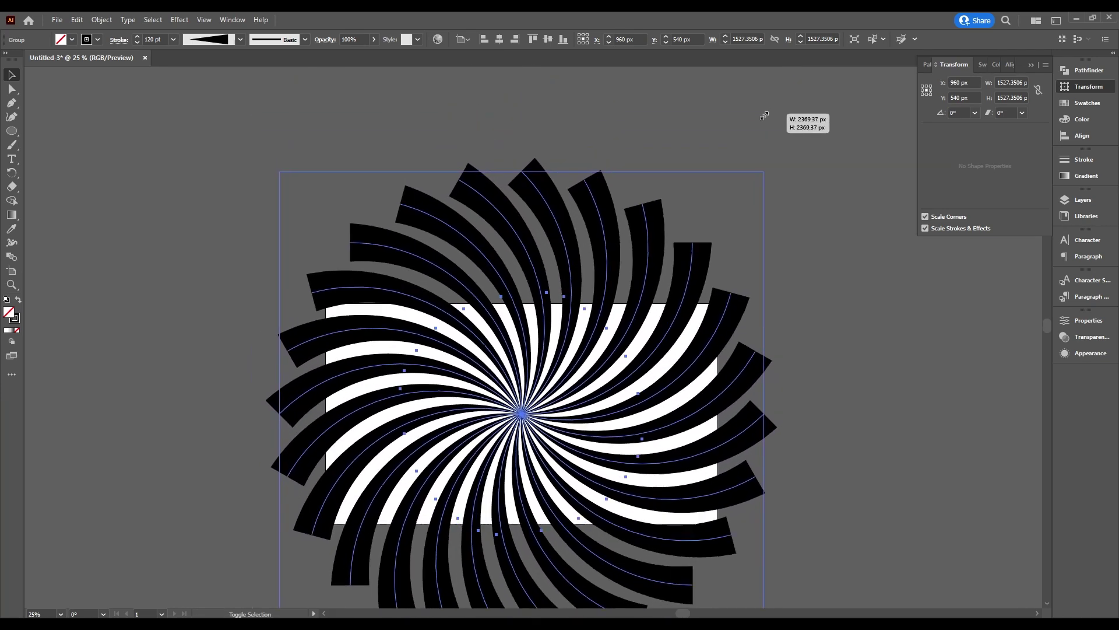
left_click_drag(764, 116, 797, 129)
scroll(784, 158, "down", 2)
scroll(784, 158, "down", 1)
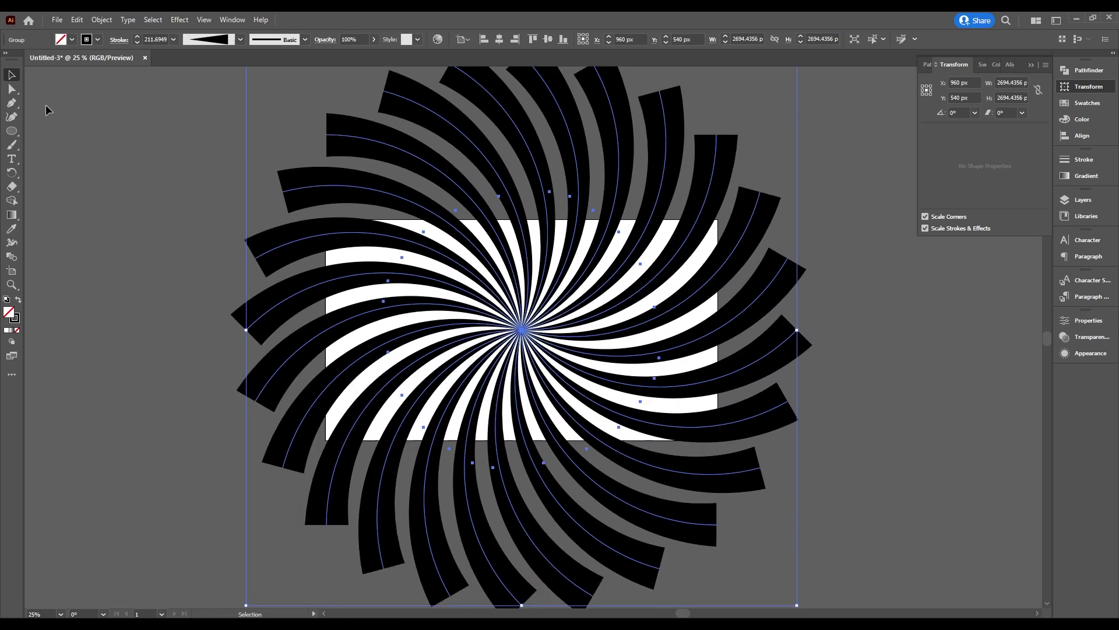
Step: Draw an artboard-sized 1920×1080 rectangle and make it a clipping mask over the swirl
left_click_drag(12, 131, 36, 131)
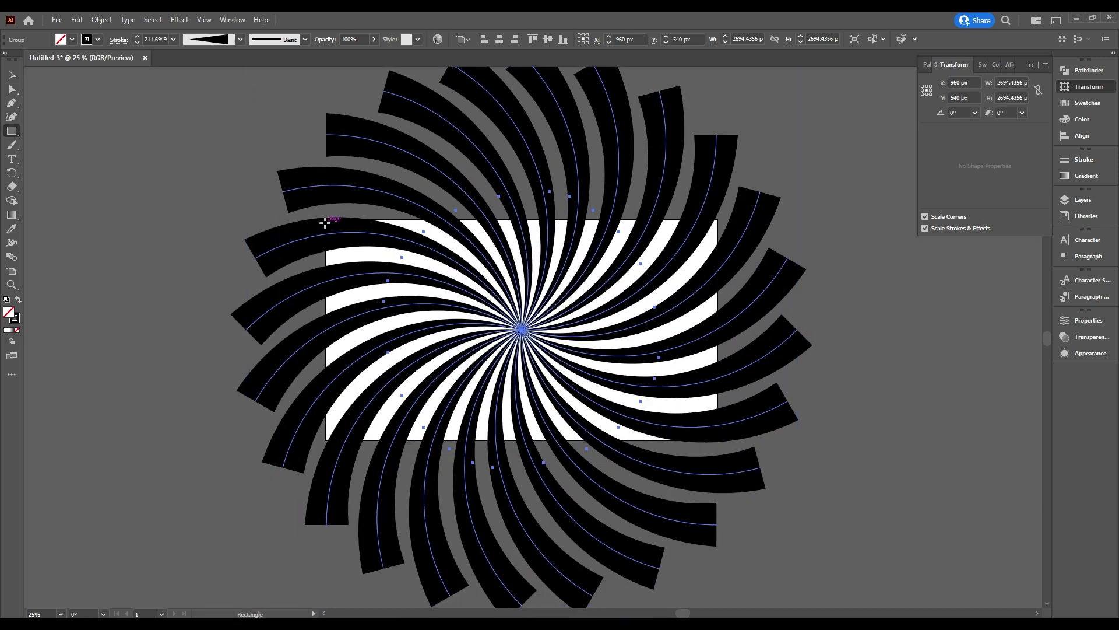
left_click_drag(326, 219, 719, 440)
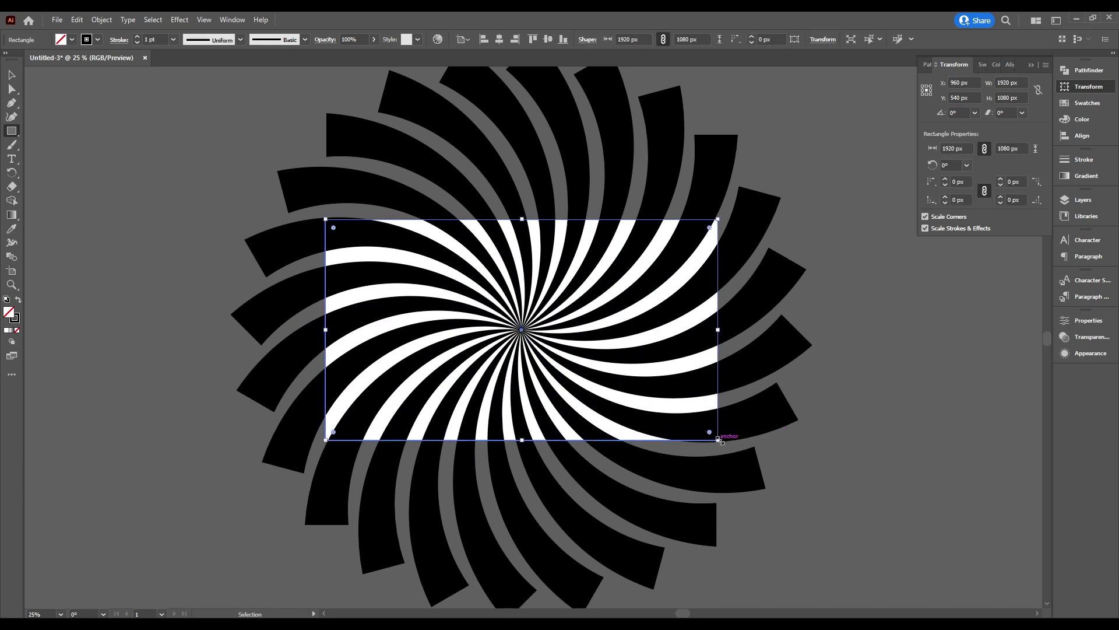
key("ctrl+a")
right_click(522, 331)
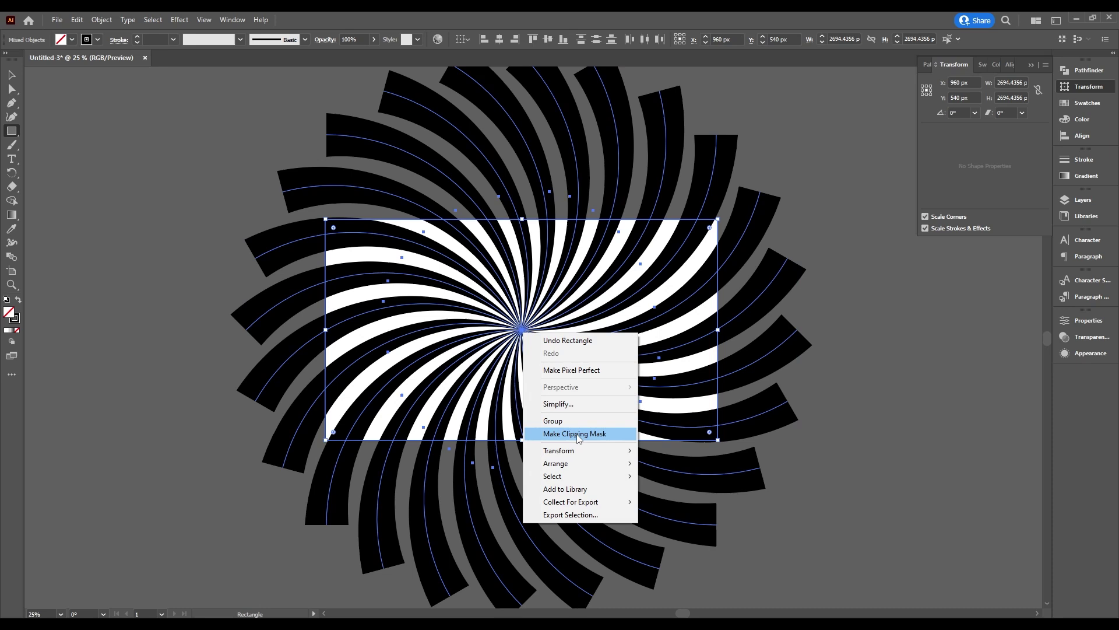
left_click(577, 434)
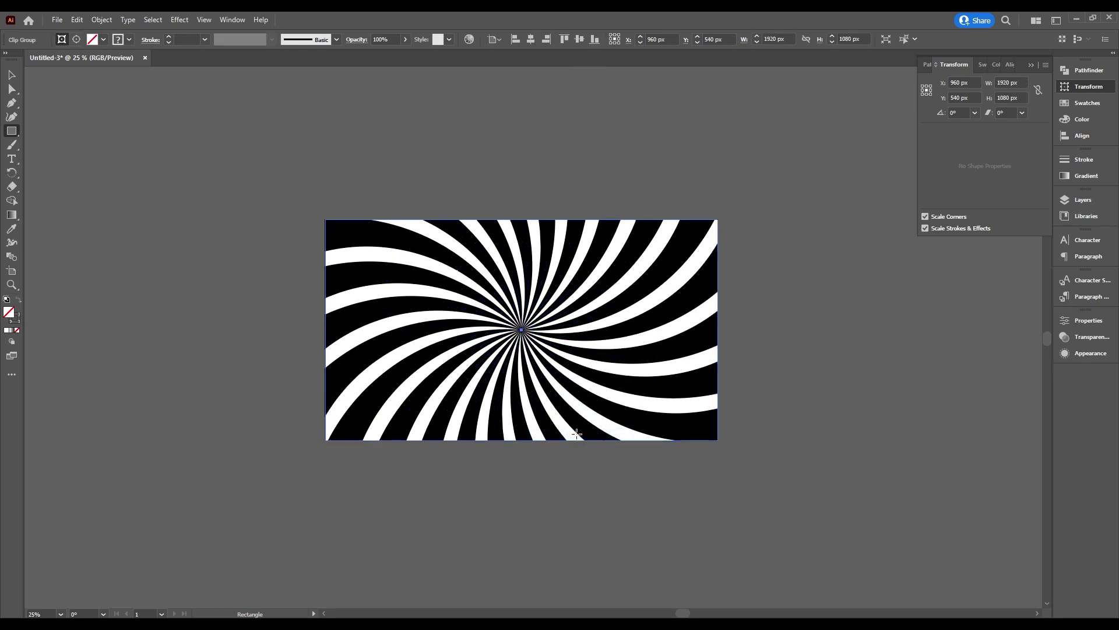
left_click(12, 77)
Step: Expand the appearance of the clipped spiral into real paths
key("ctrl+a")
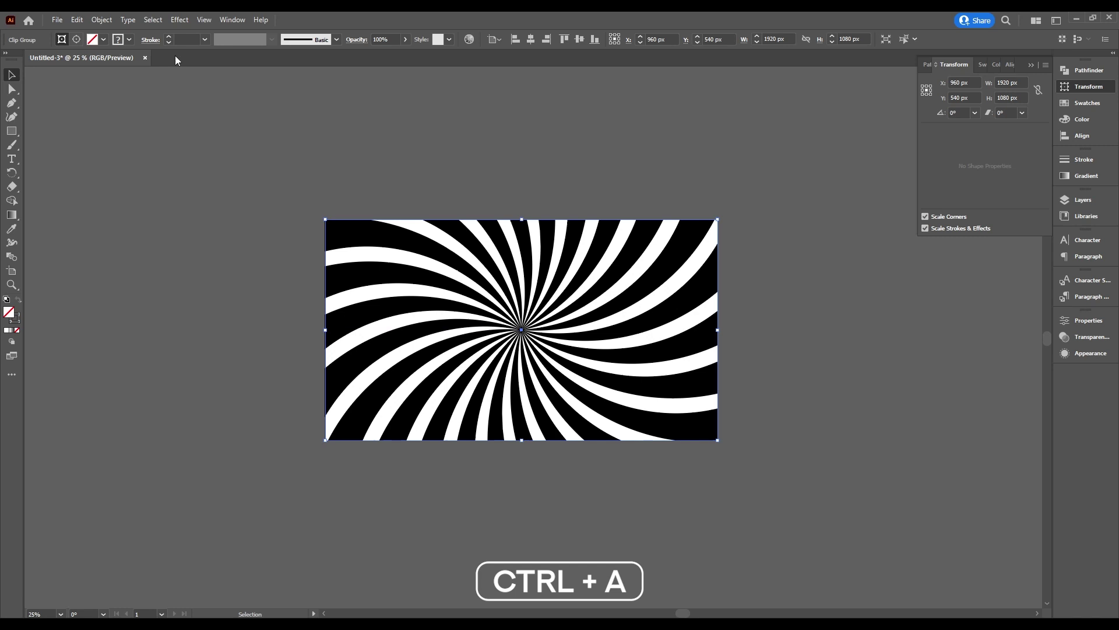
left_click(102, 19)
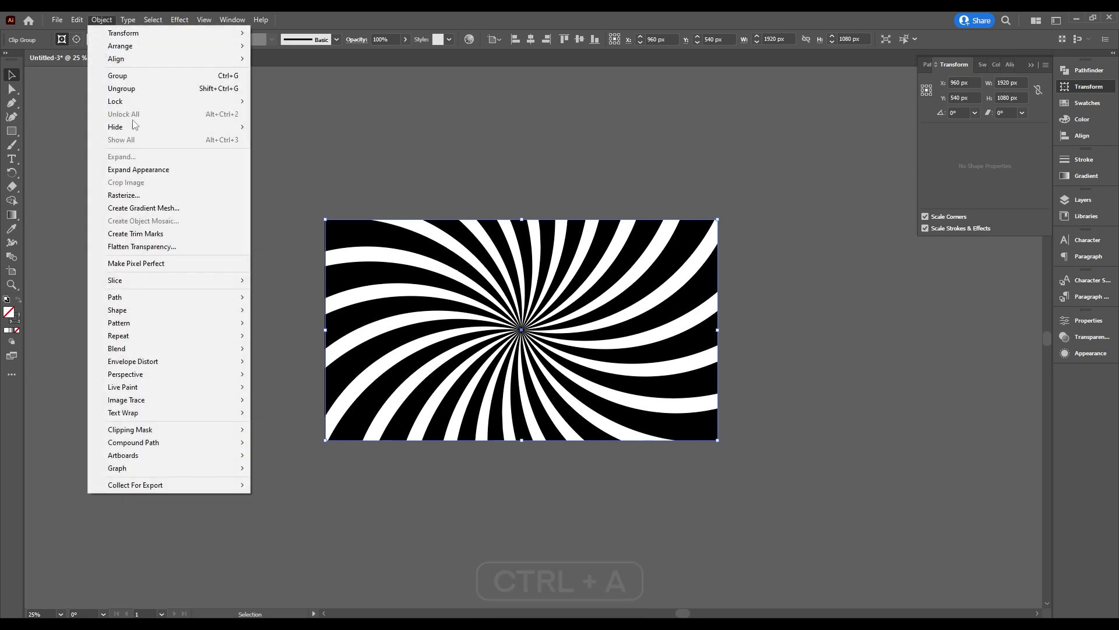
left_click(134, 169)
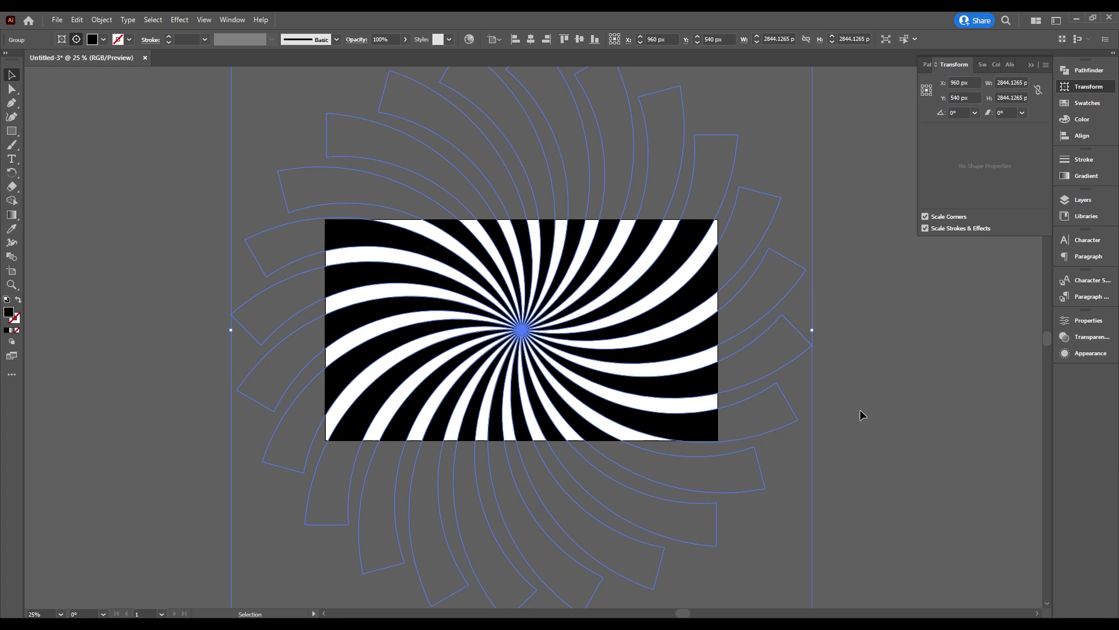
Step: Apply Pathfinder Trim to all paths, then deselect
key("ctrl+7")
key("a")
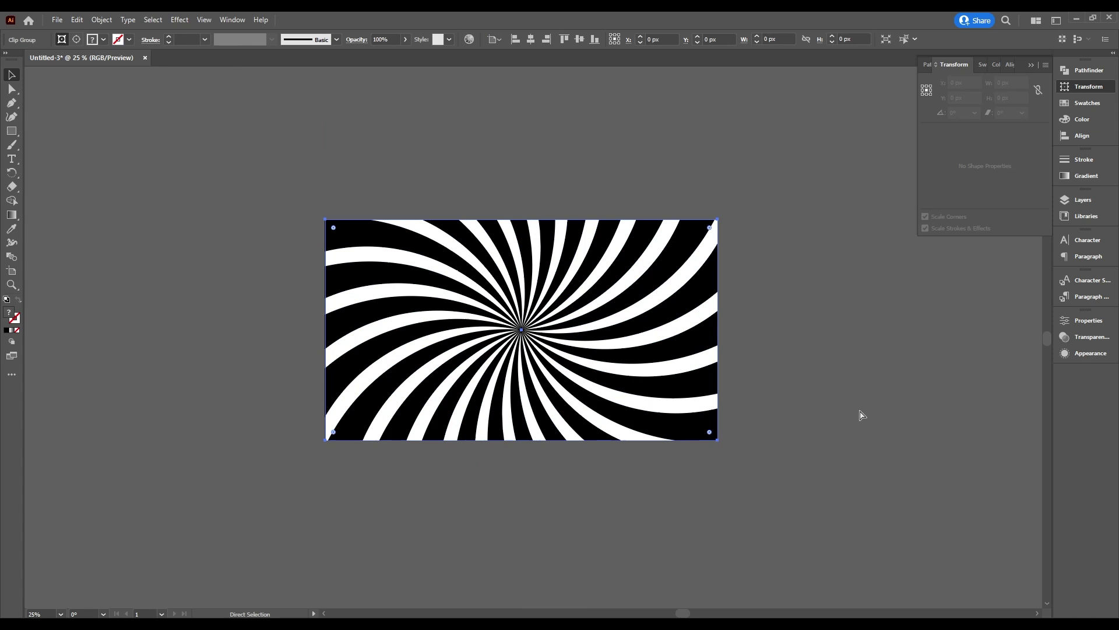
key("ctrl+a")
left_click(1081, 72)
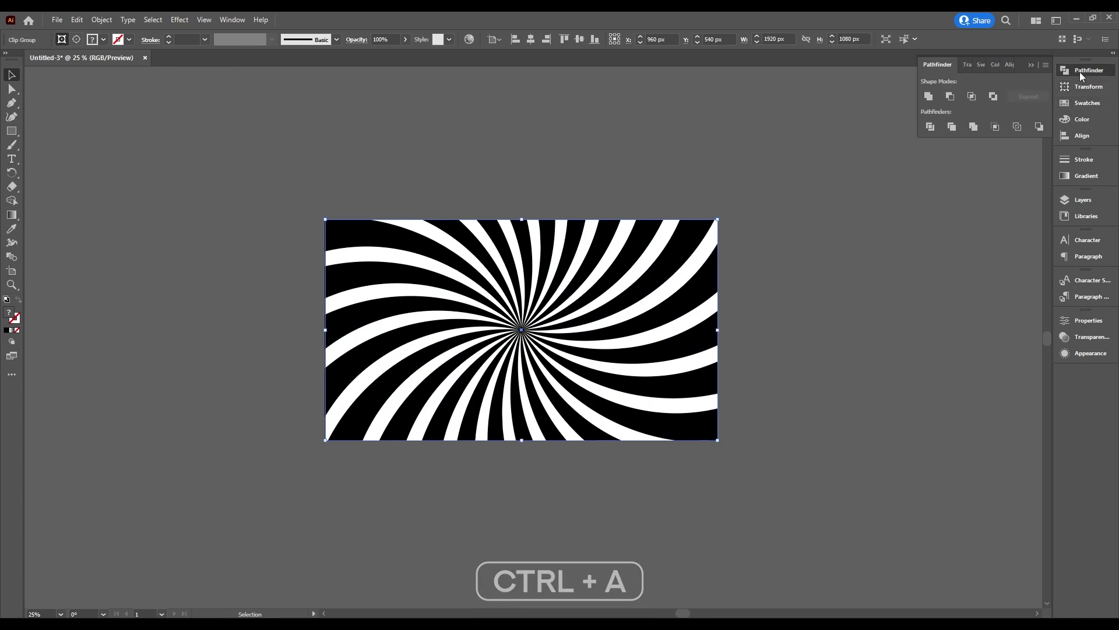
left_click(955, 127)
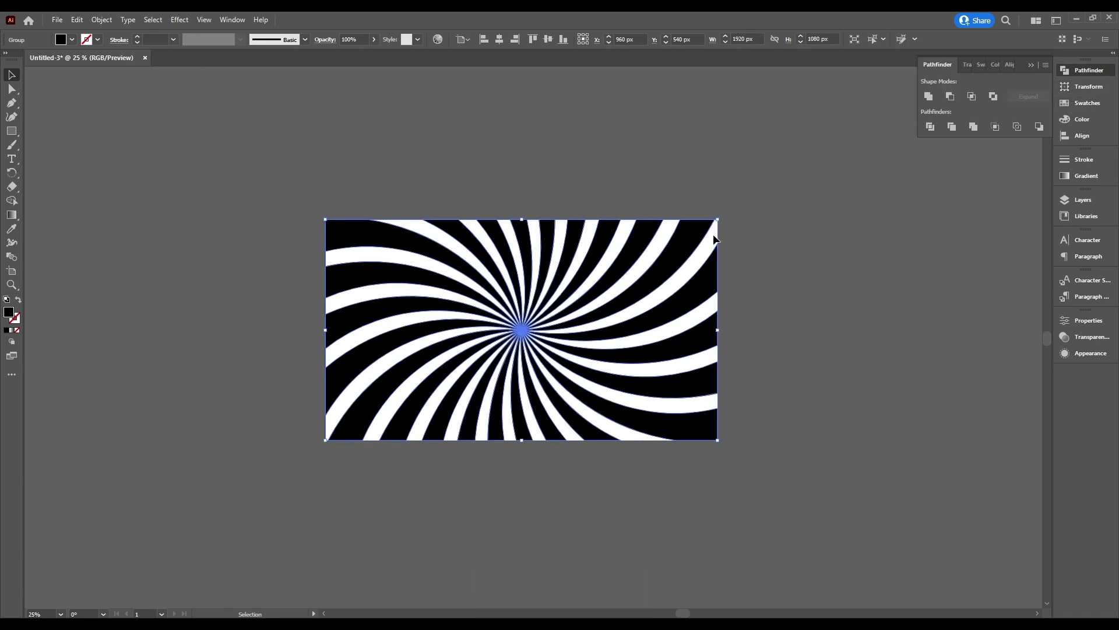
left_click(670, 178)
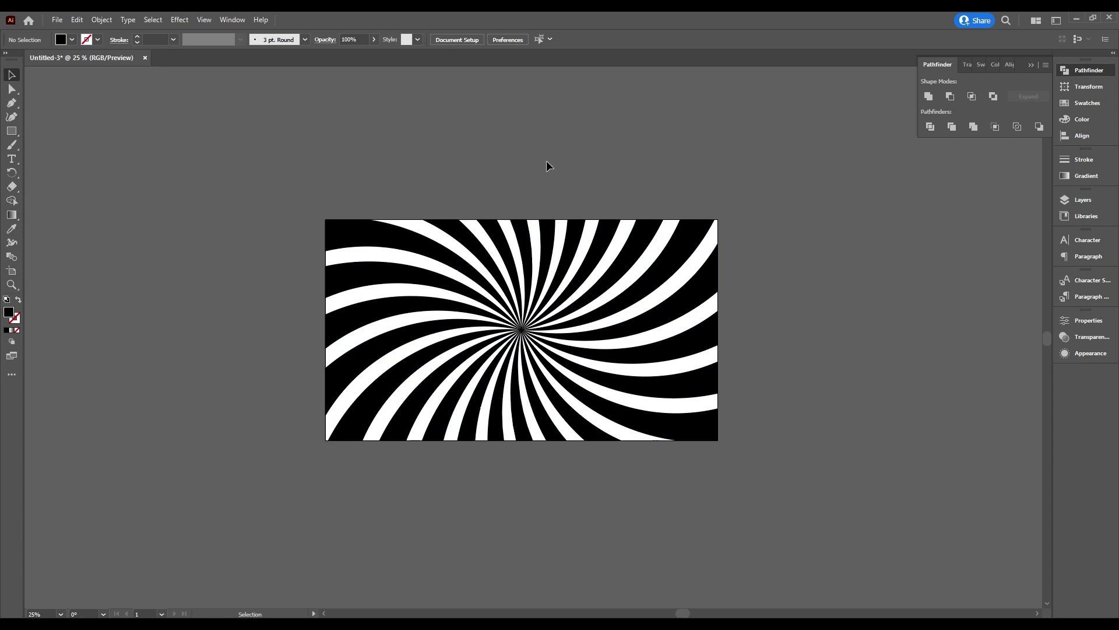
Step: Fill the first two black rays cyan and red
left_click(12, 90)
left_click(373, 243)
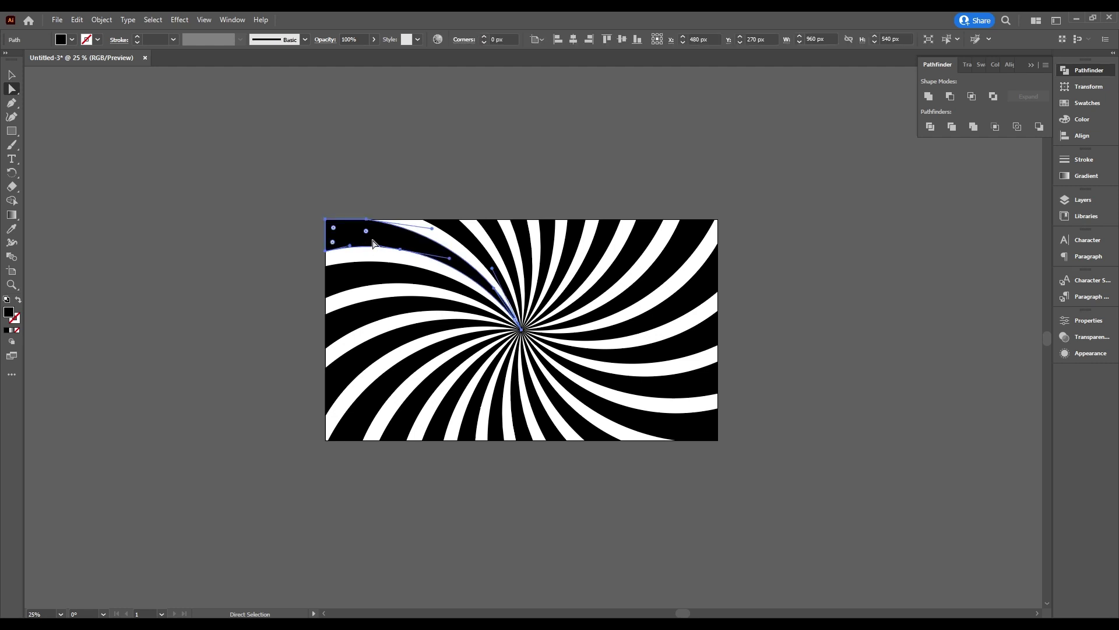
left_click(72, 39)
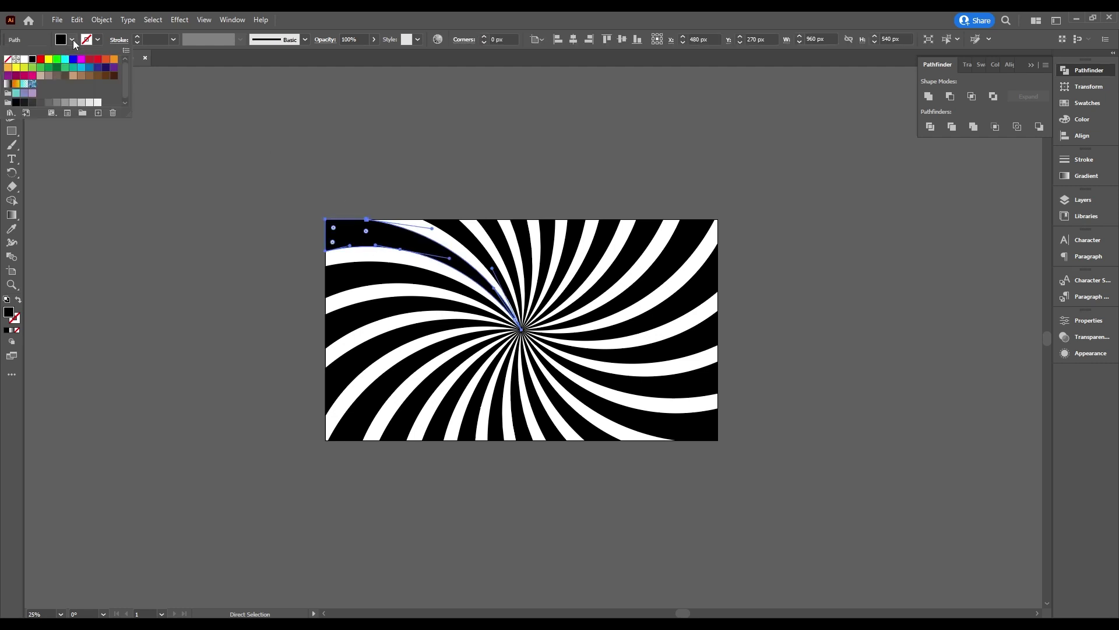
left_click(84, 69)
left_click(469, 237)
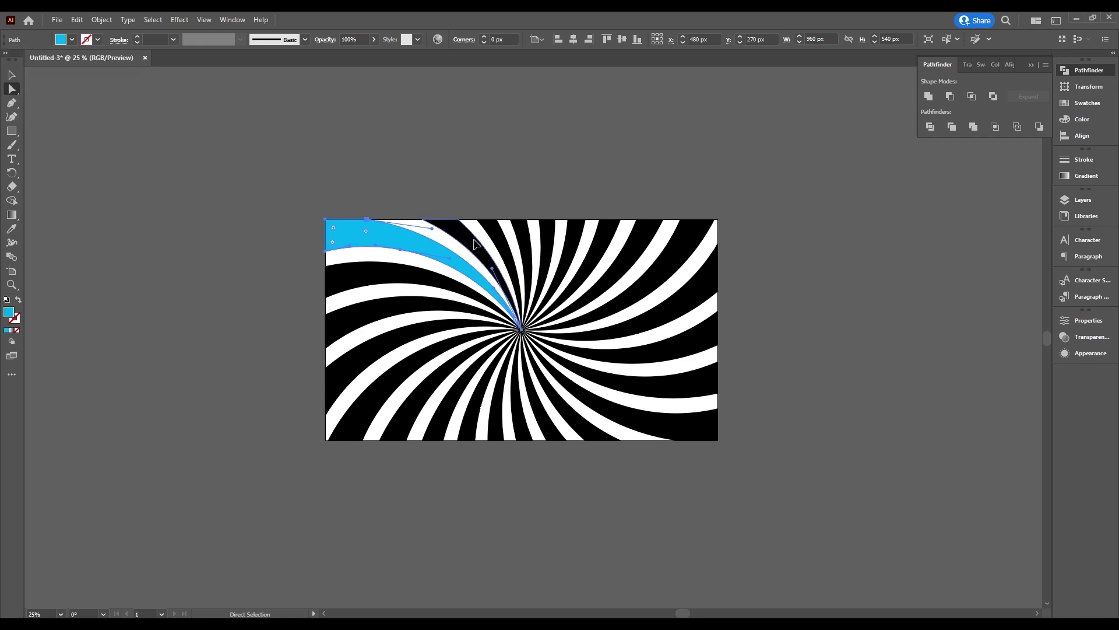
left_click(73, 39)
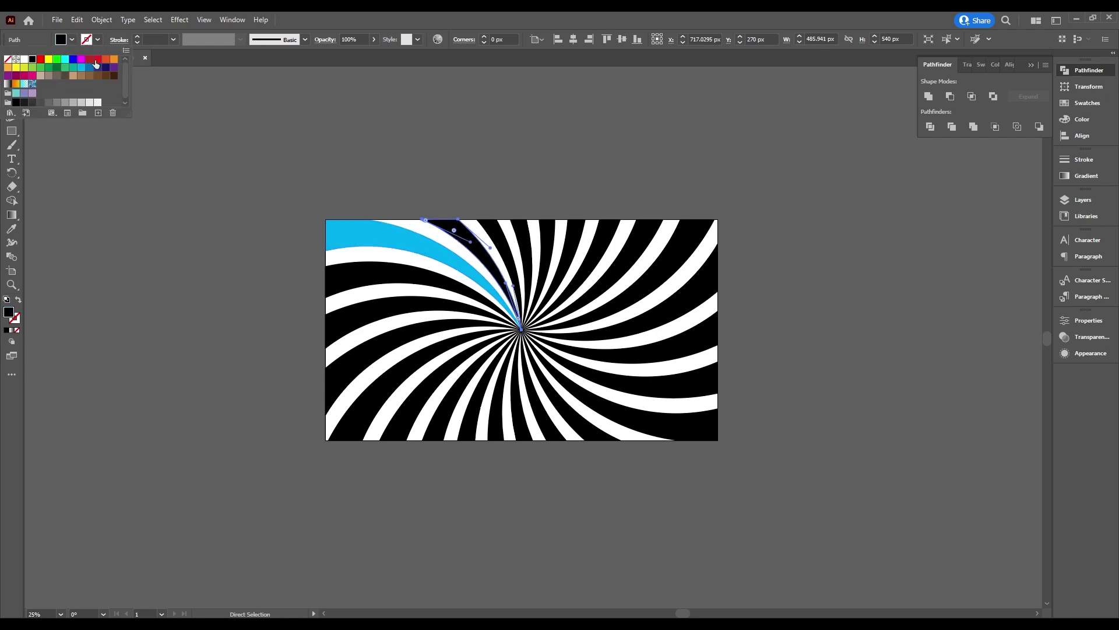
left_click(40, 59)
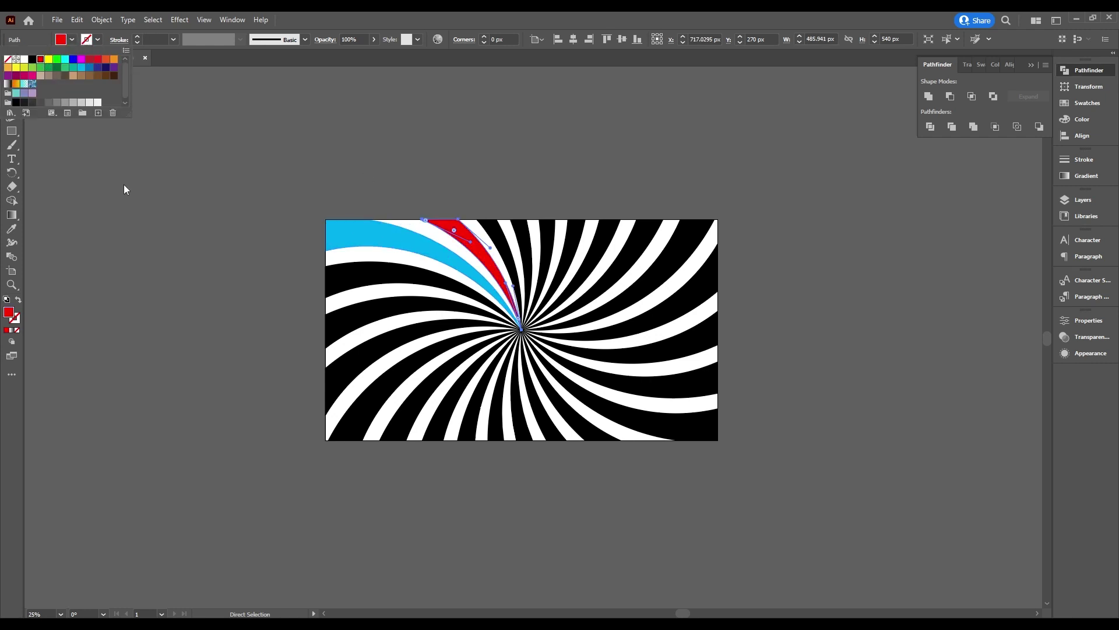
Step: Fill the next two black rays green and orange
left_click(482, 224)
left_click(72, 40)
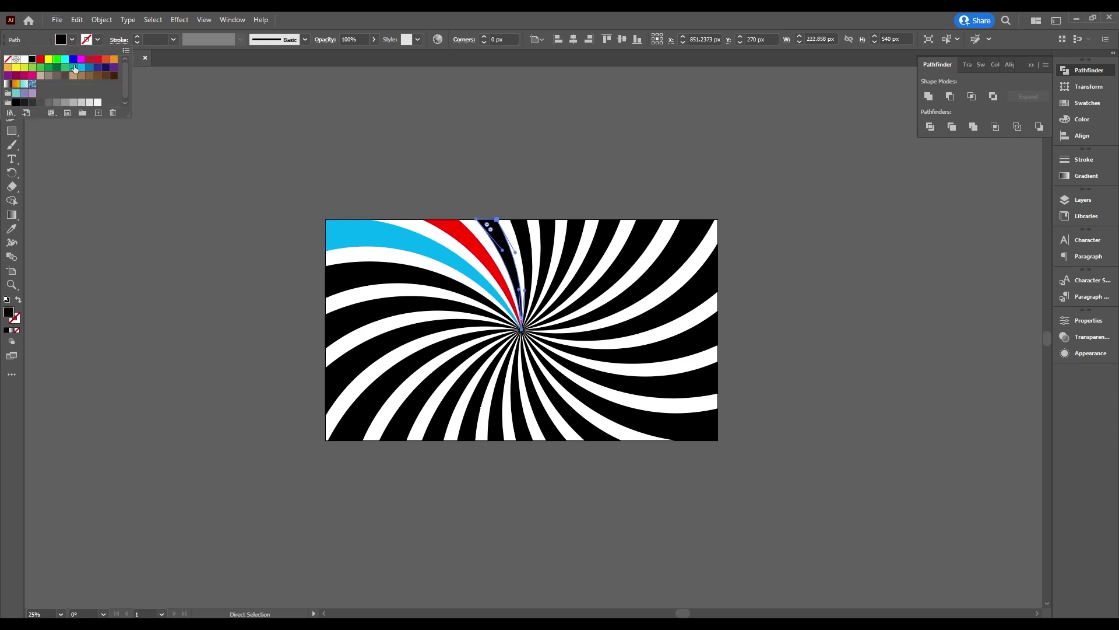
left_click(48, 68)
left_click(531, 244)
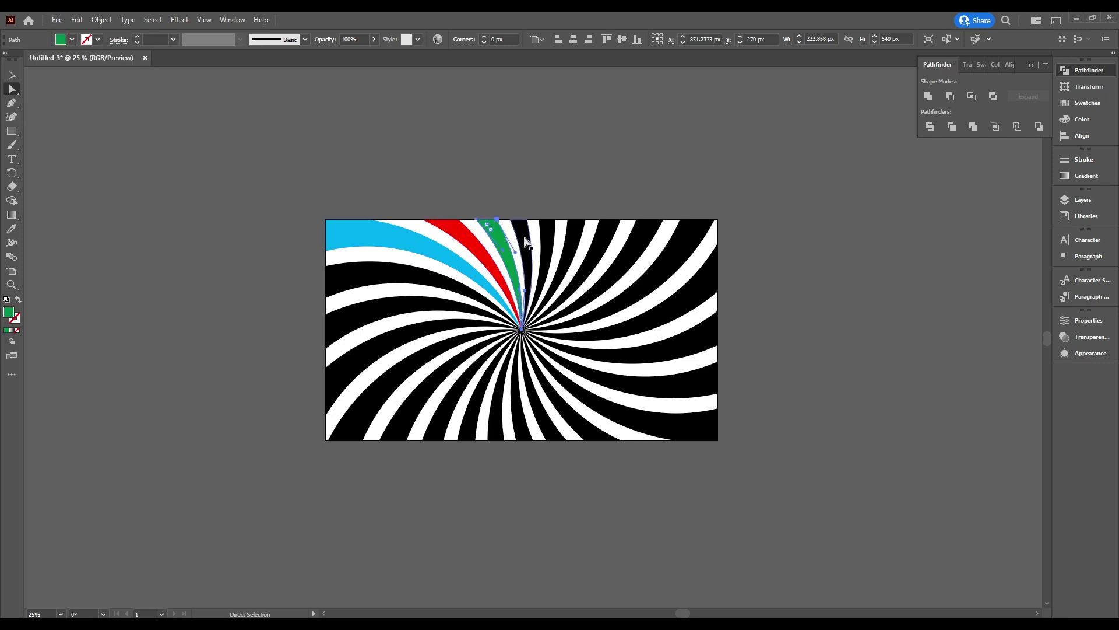
left_click(74, 41)
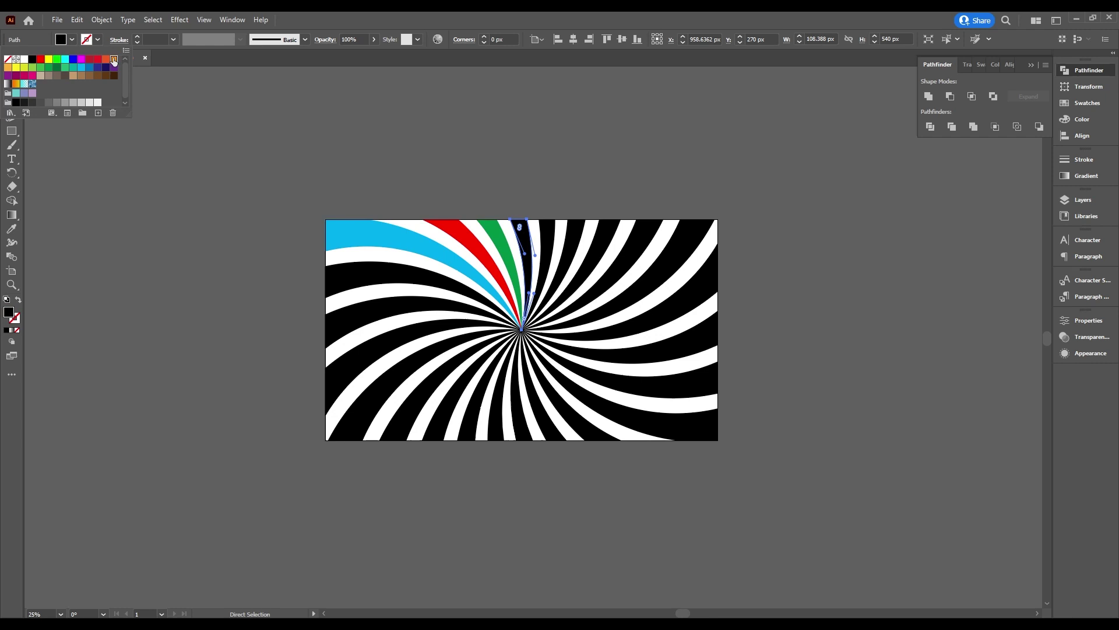
left_click(114, 60)
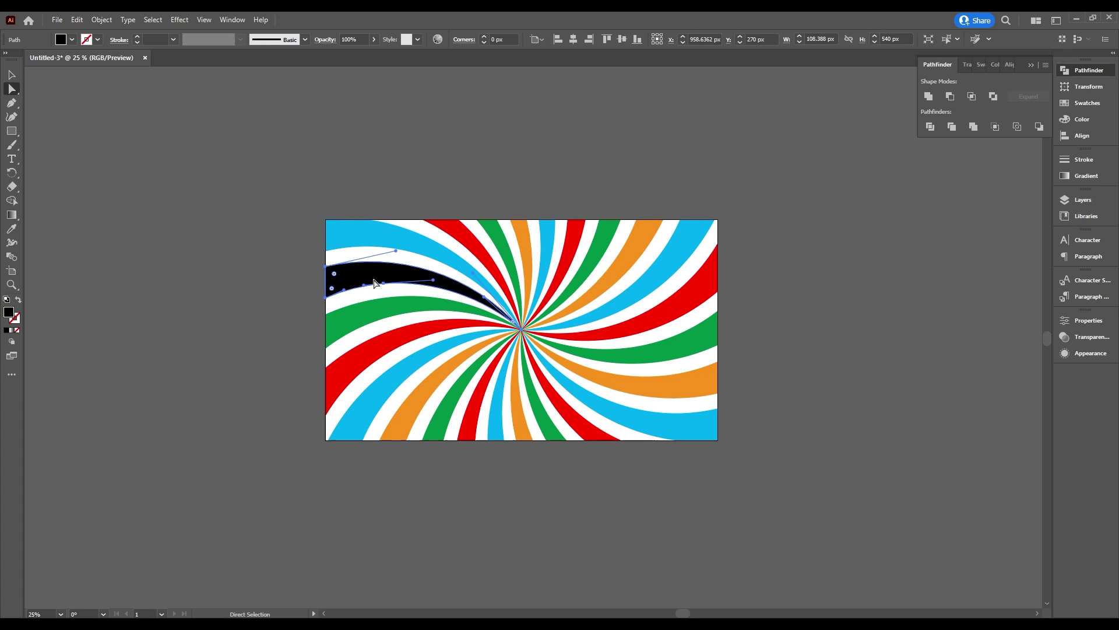
key("v")
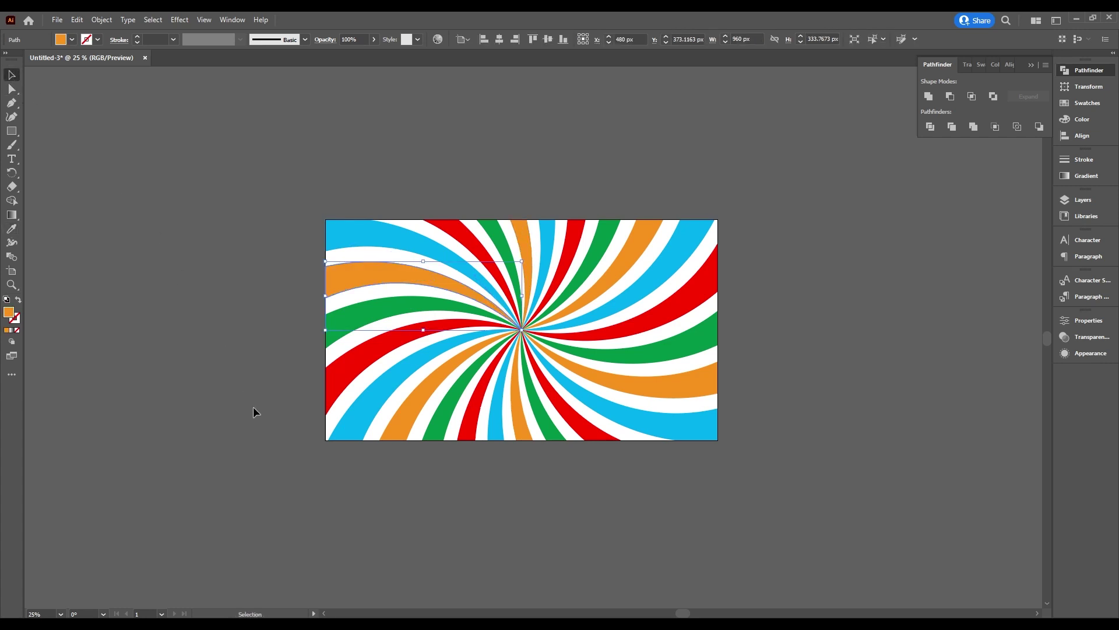
Step: Draw an orange circle about 405 px wide outward from the swirl's centre
left_click(253, 407)
scroll(504, 344, "up", 2)
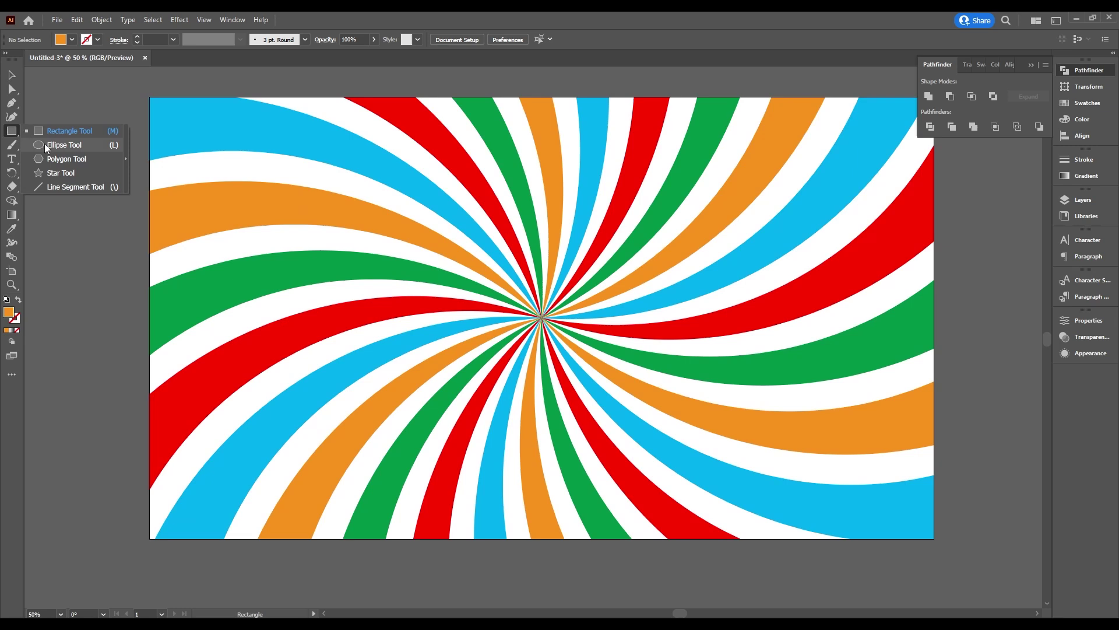
left_click_drag(12, 130, 47, 146)
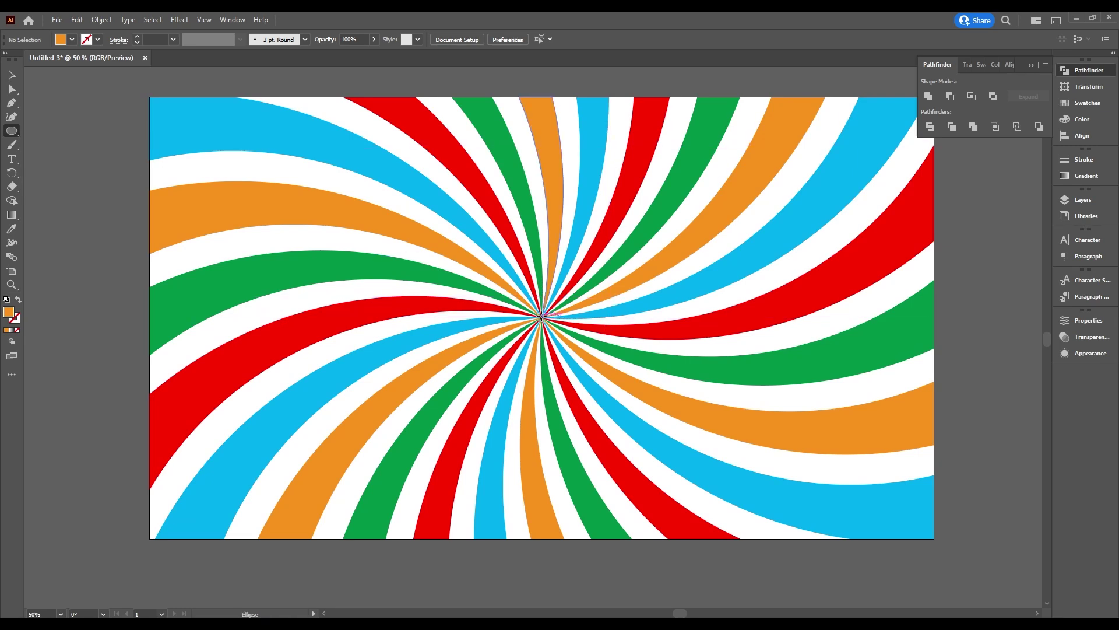
key("alt+shift")
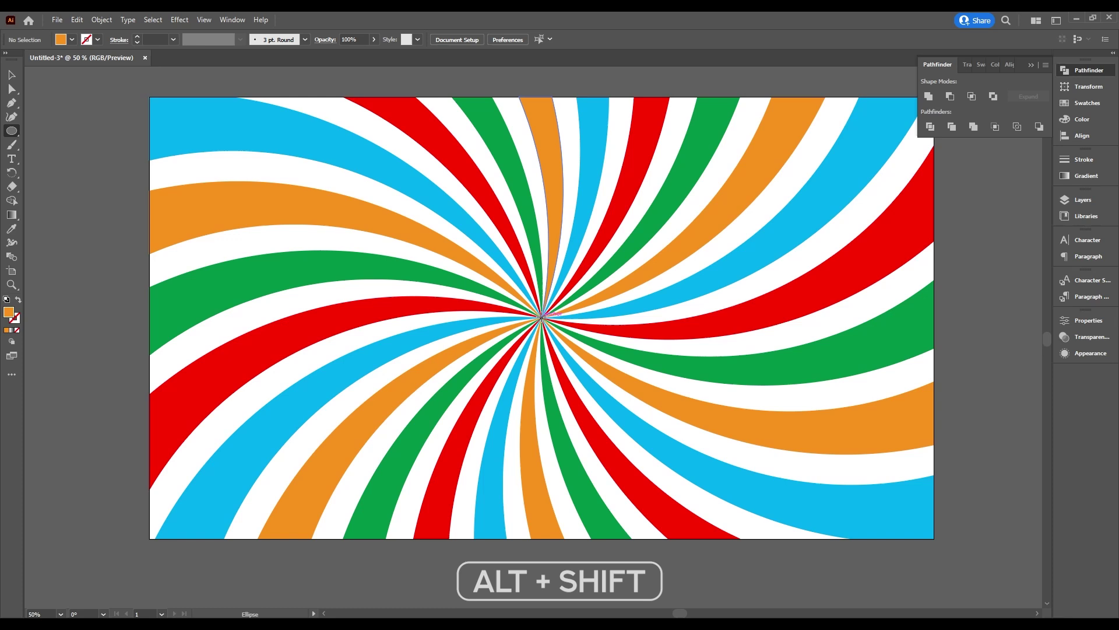
left_click_drag(542, 317, 604, 234)
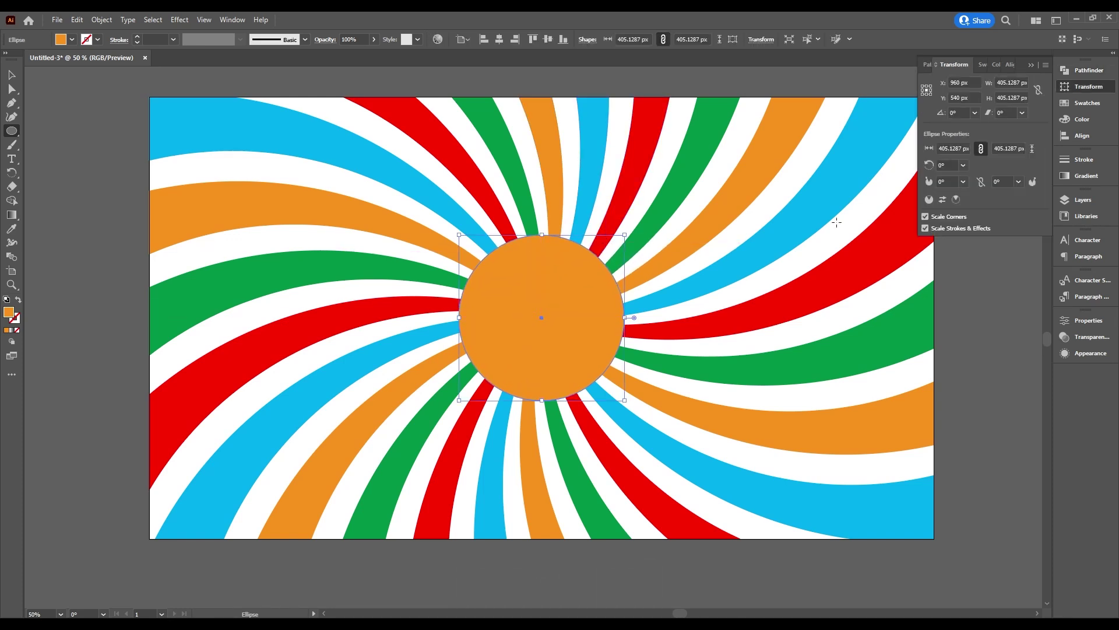
Step: Give the centre circle a white radial gradient whose outer stop is at 0% opacity
left_click(1087, 177)
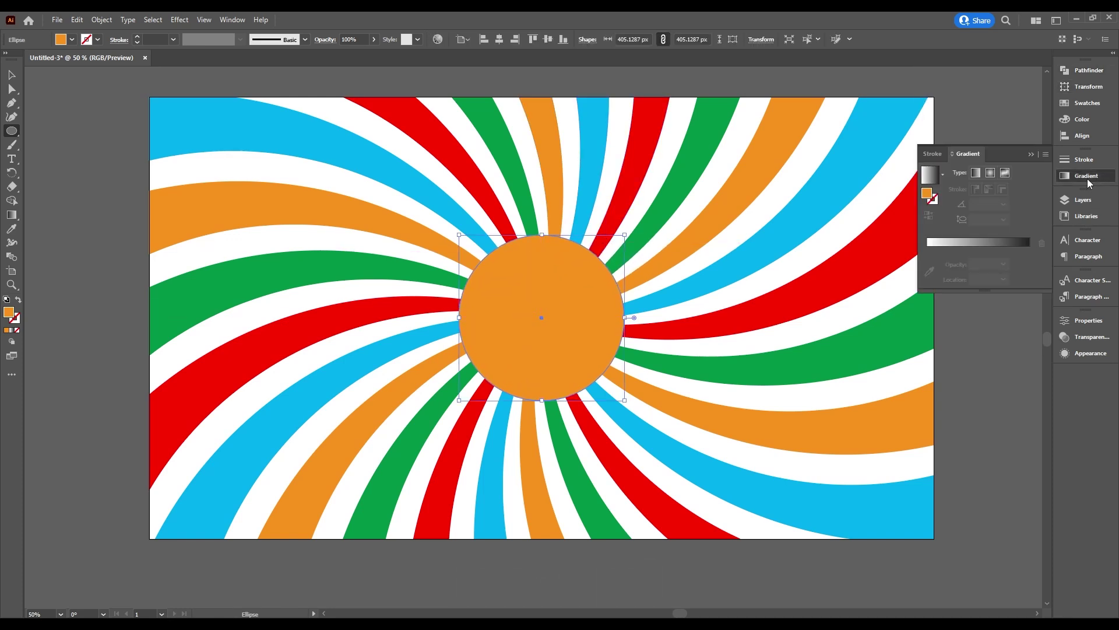
left_click(991, 173)
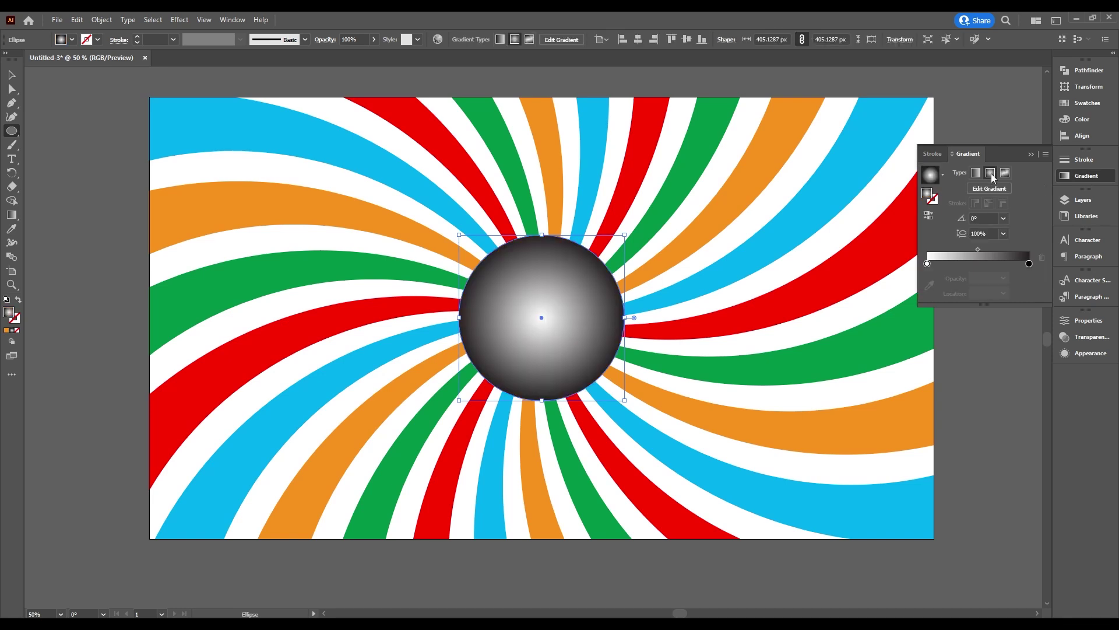
left_click(1030, 264)
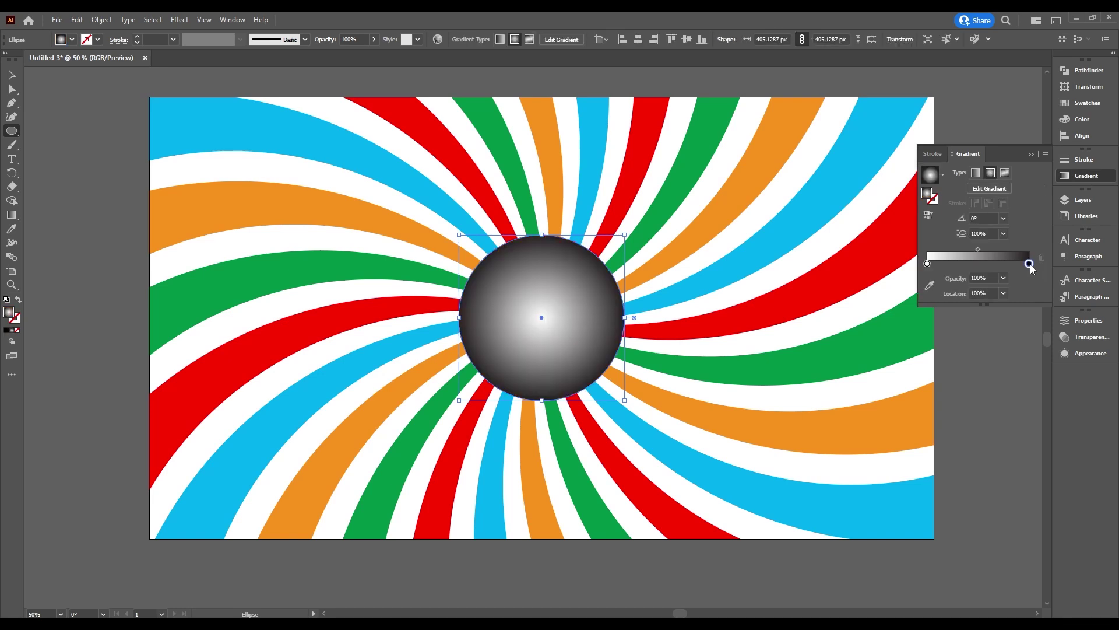
double_click(1029, 264)
left_click(879, 326)
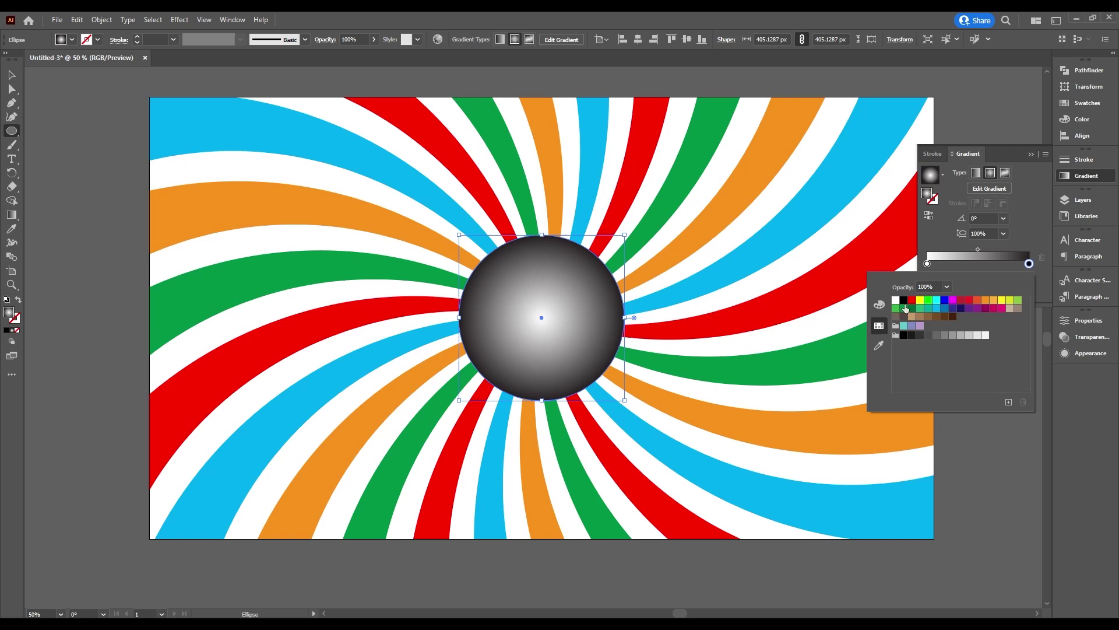
left_click(895, 301)
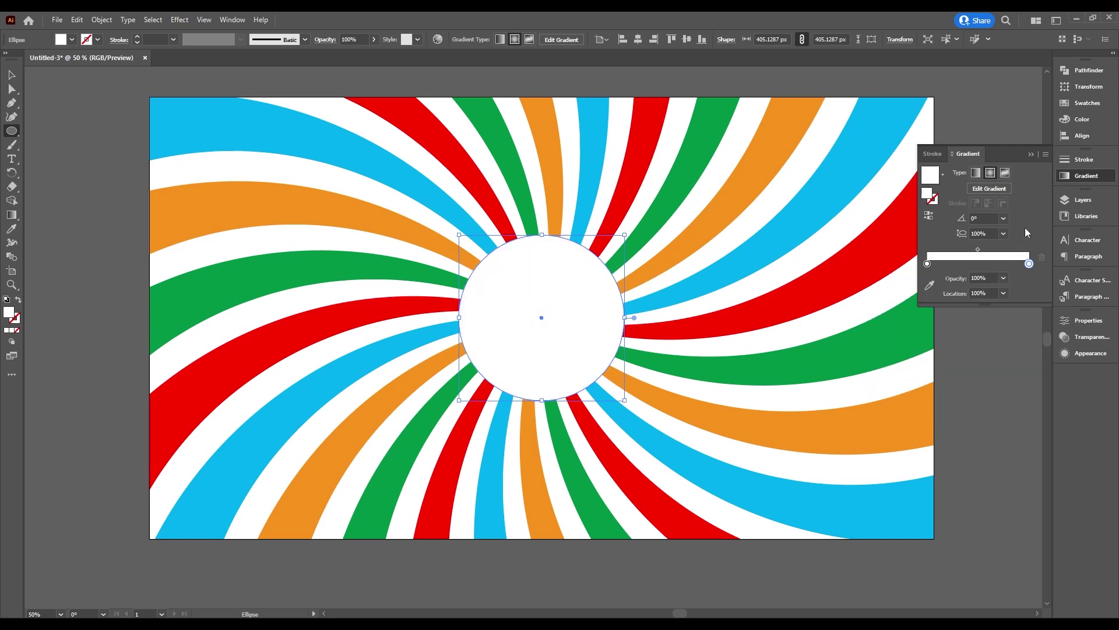
left_click(1003, 279)
left_click(1014, 289)
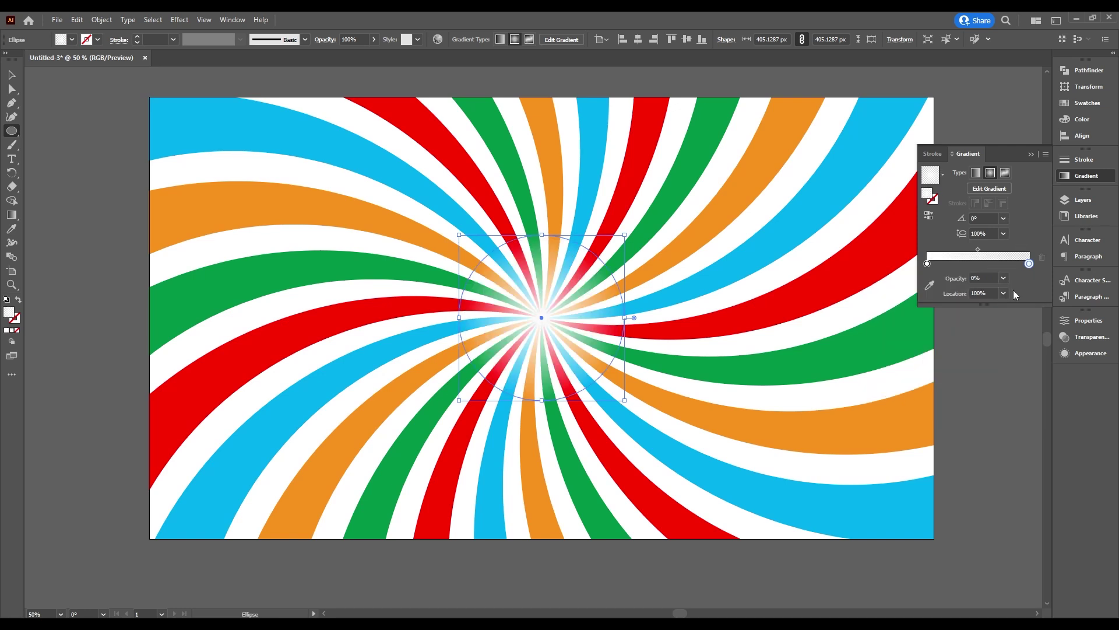
left_click(1028, 154)
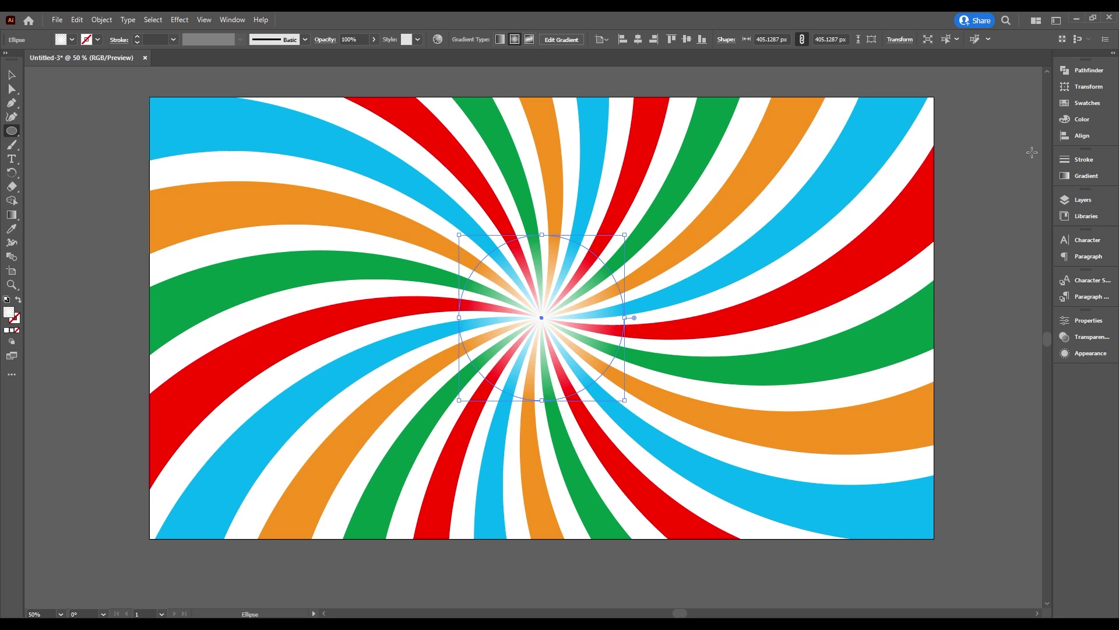
left_click(12, 75)
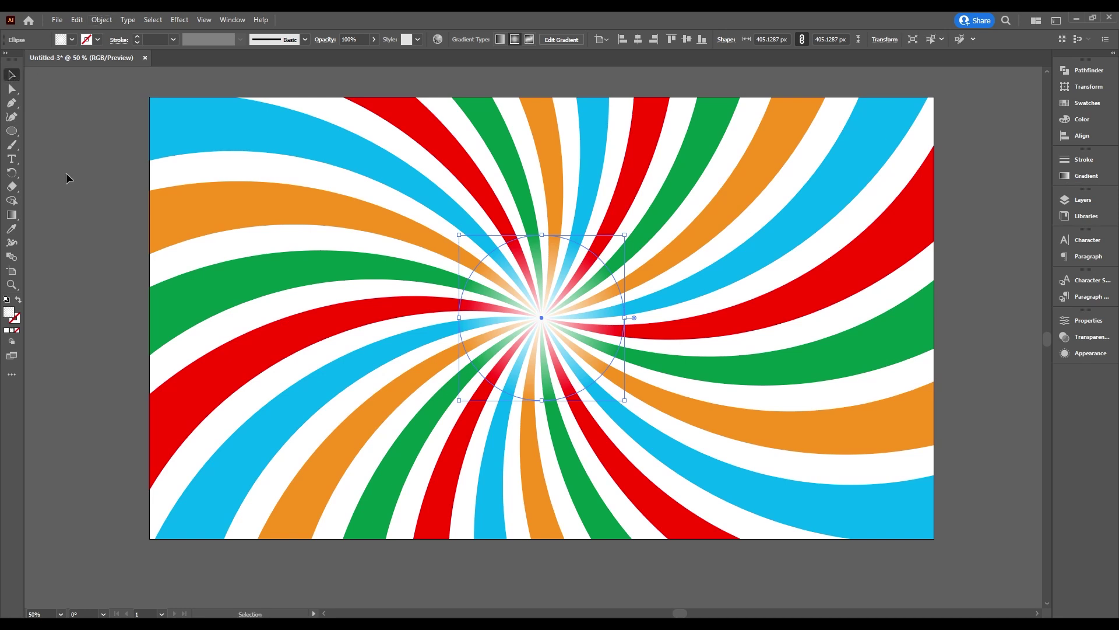
left_click(87, 197)
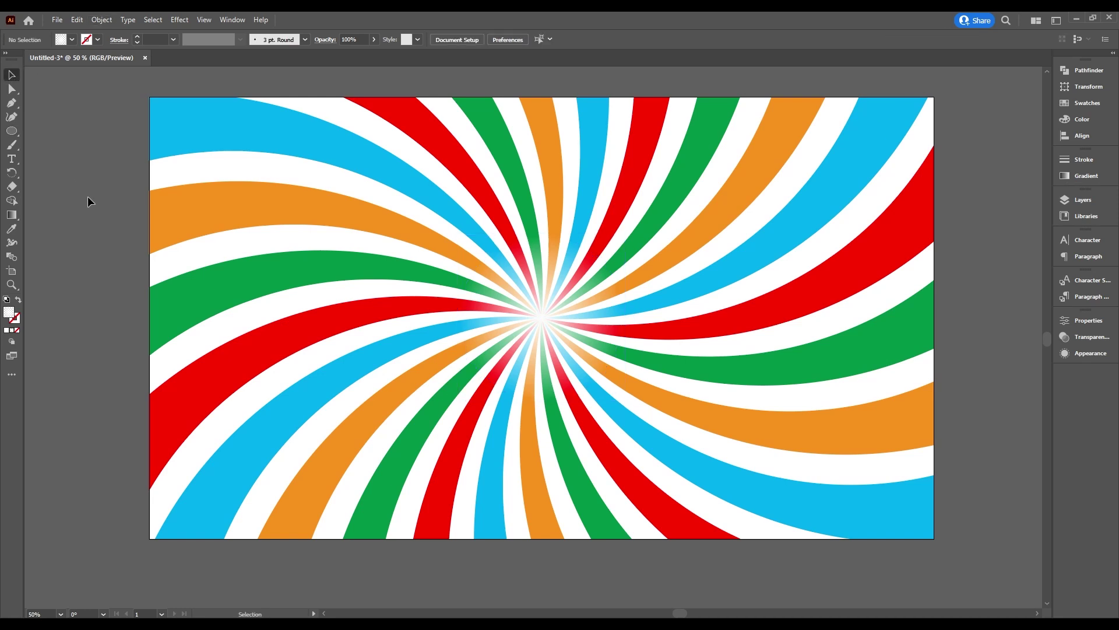